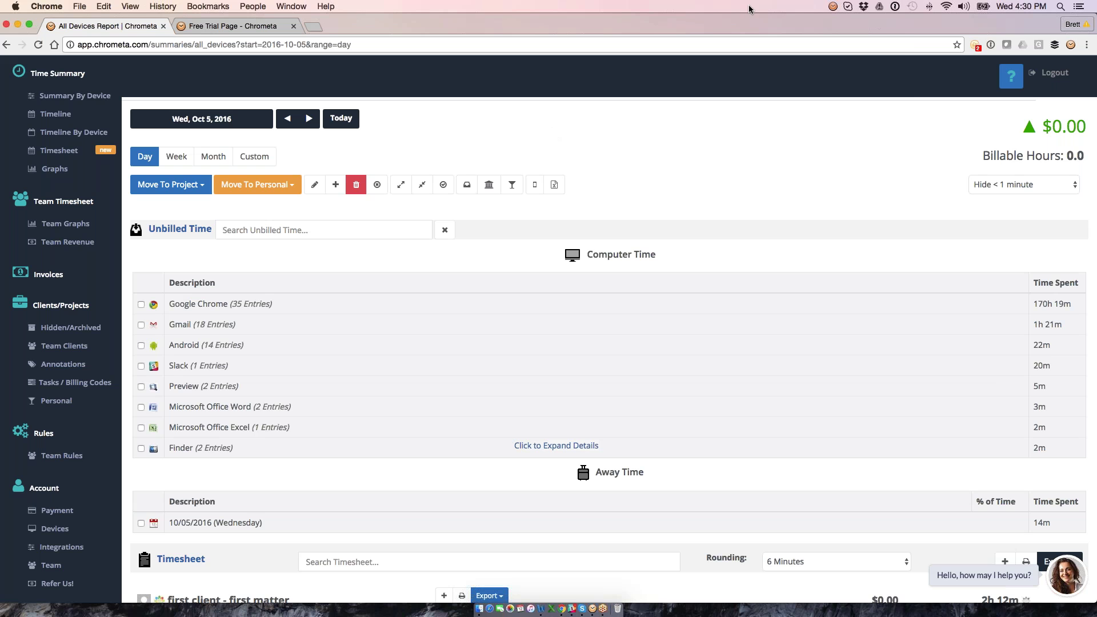
Glance at the desktop tracker's options, then expand the Gmail group in unbilled time
click(833, 6)
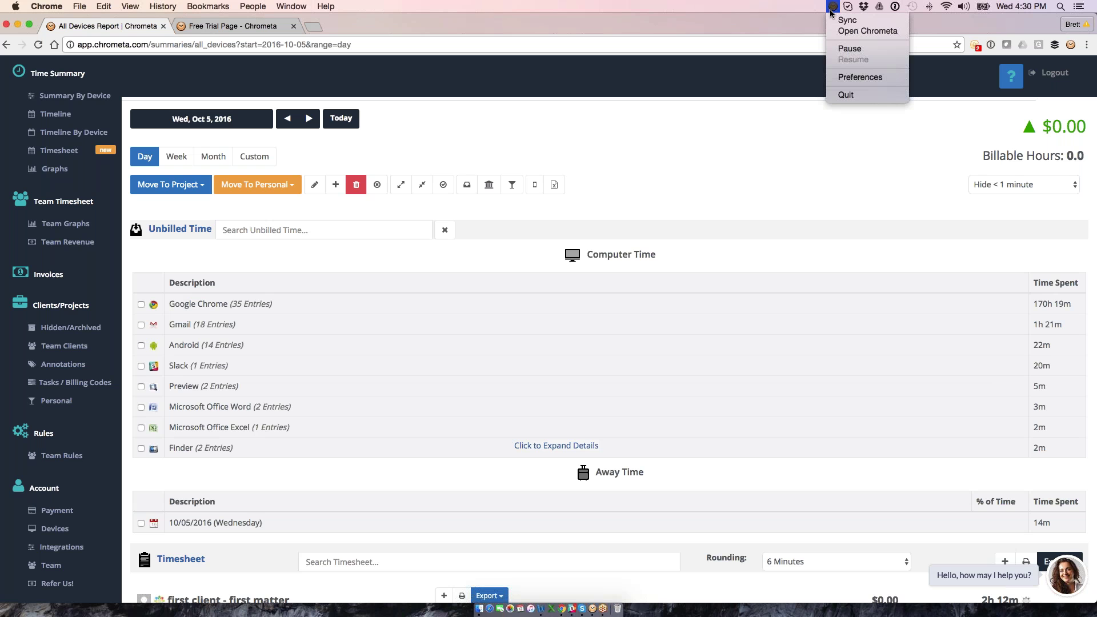
click(777, 82)
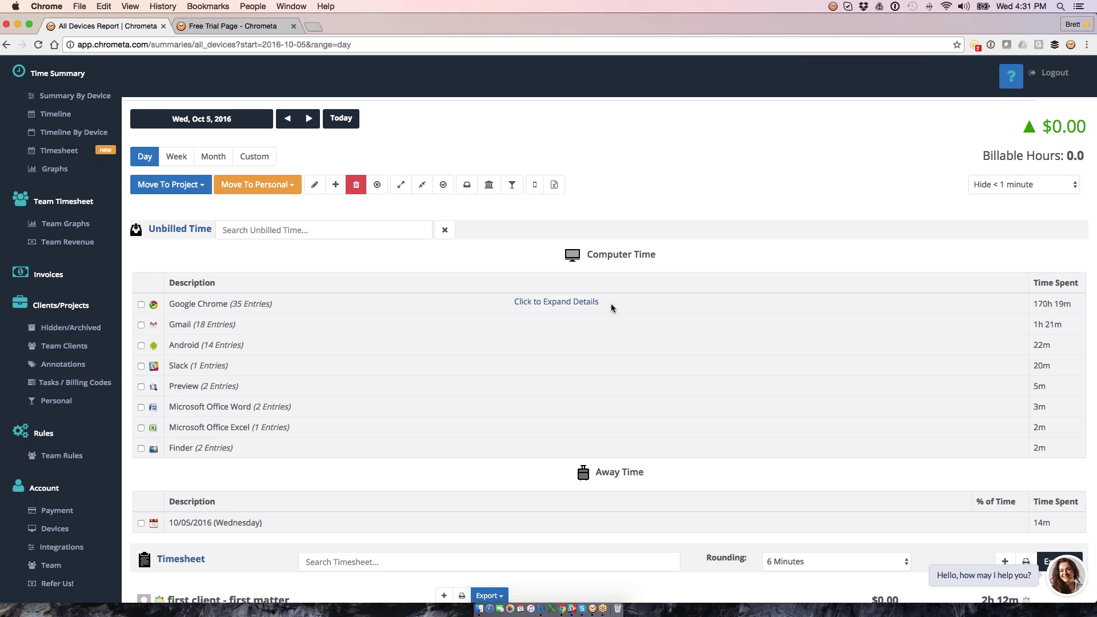
scroll(612, 308, down, 1)
scroll(611, 308, down, 5)
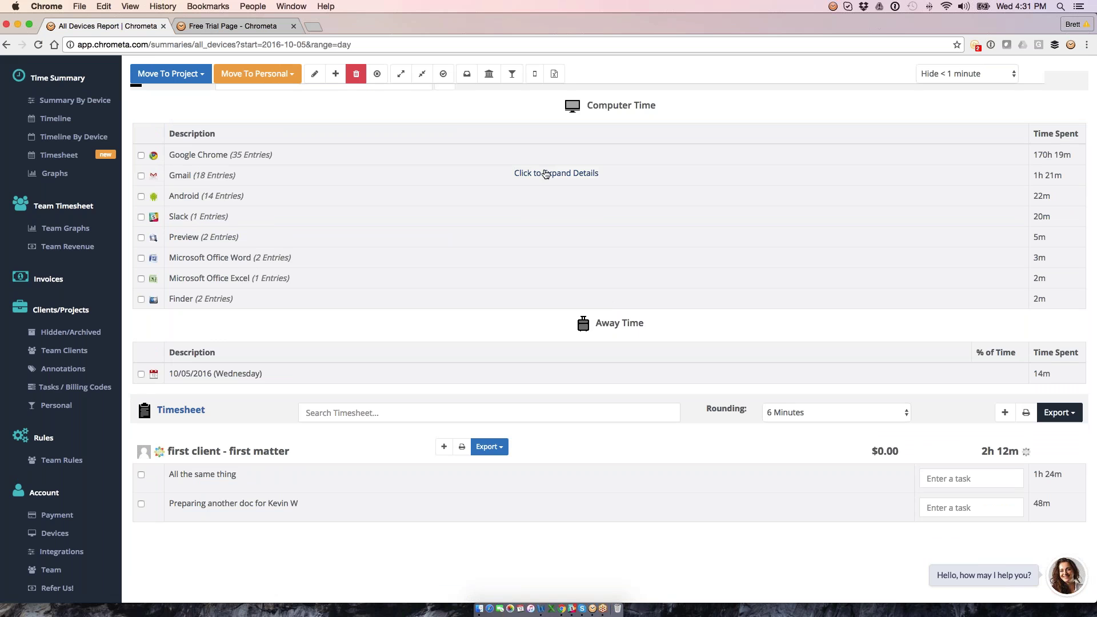
click(546, 173)
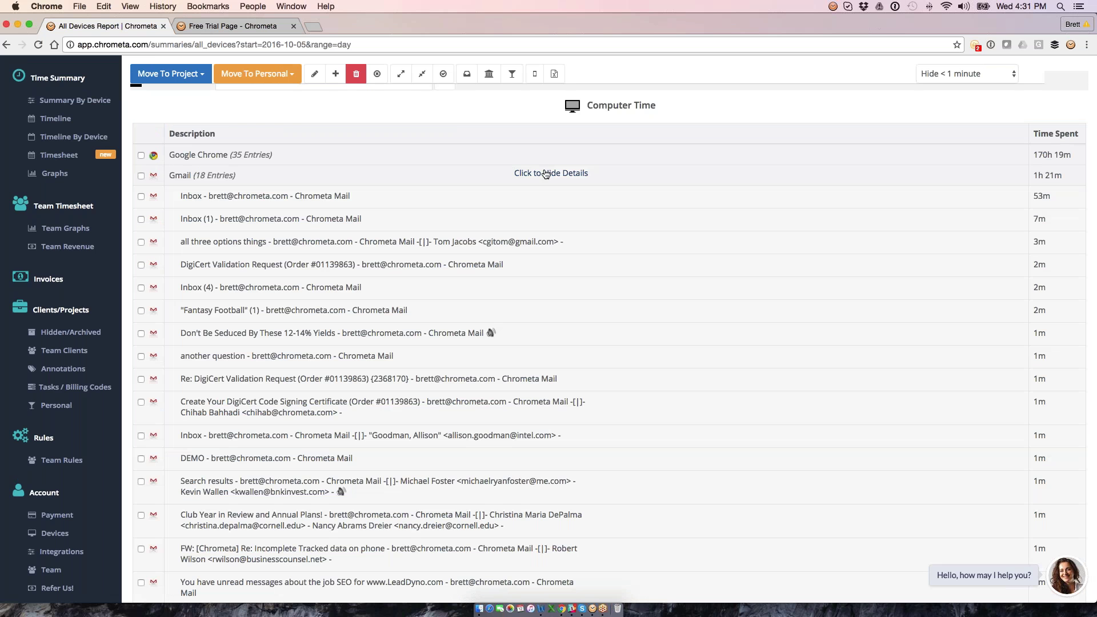
Look through the Gmail entries and collapse the group again
scroll(536, 255, up, 2)
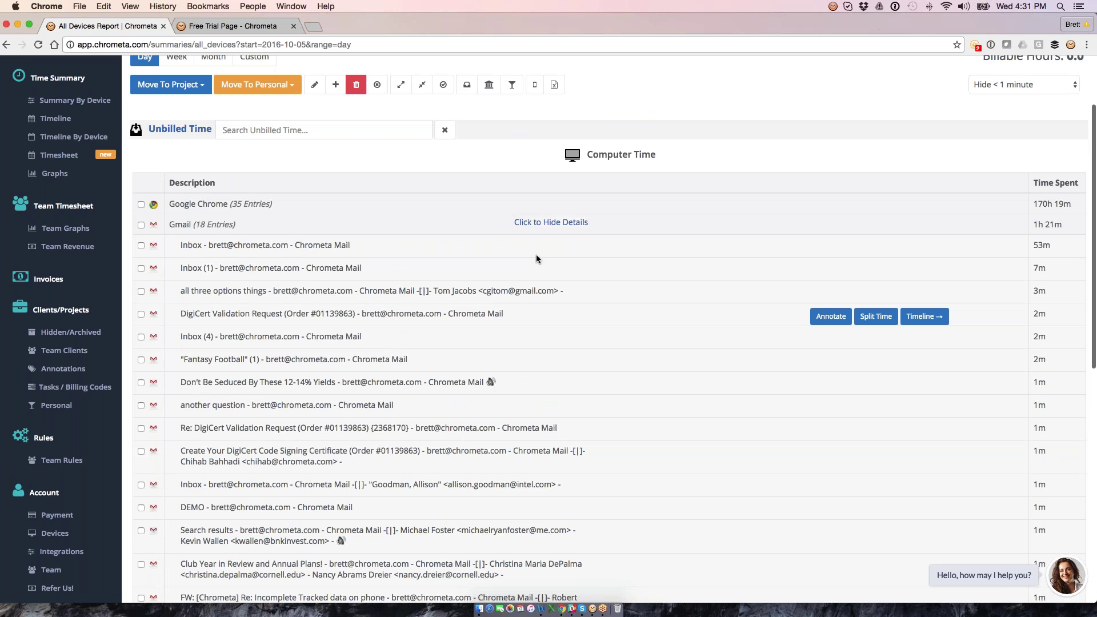
scroll(536, 255, down, 2)
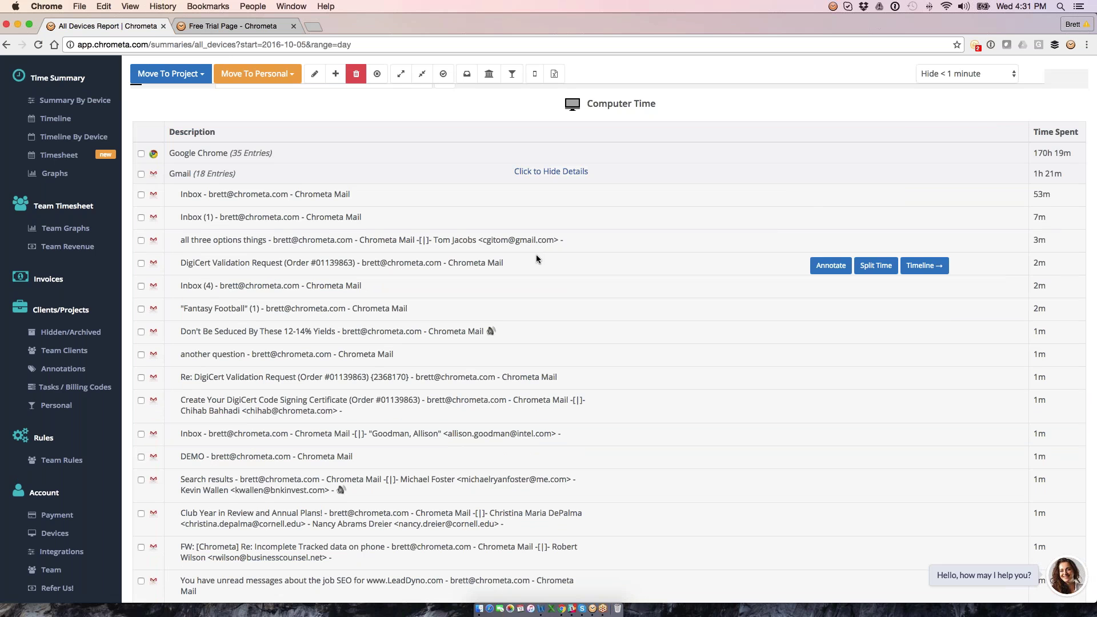
scroll(614, 331, down, 1)
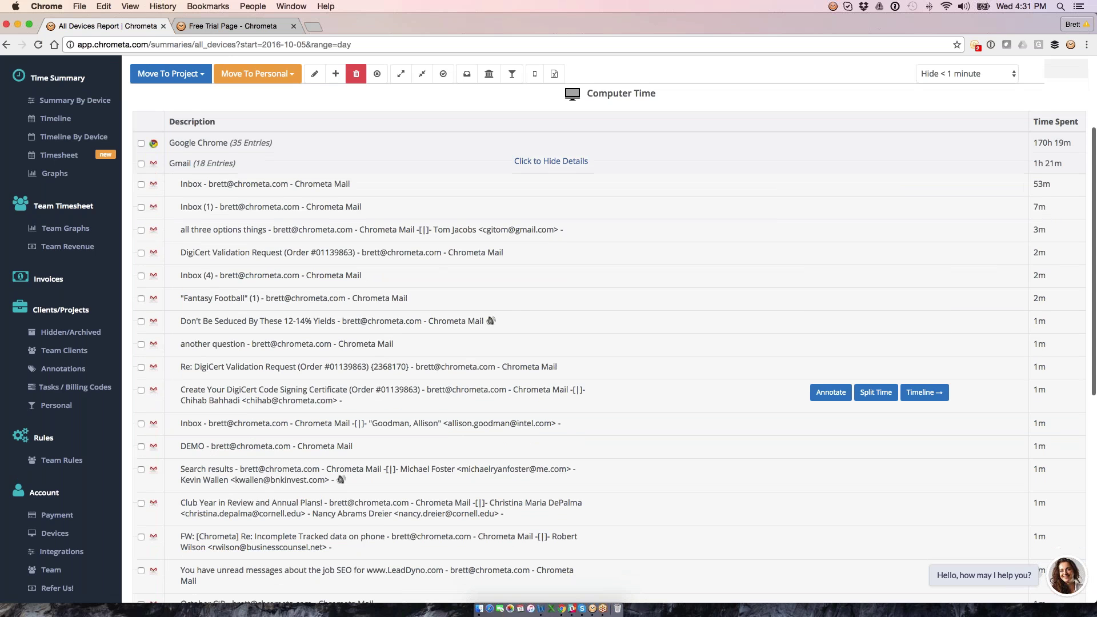
scroll(614, 394, down, 3)
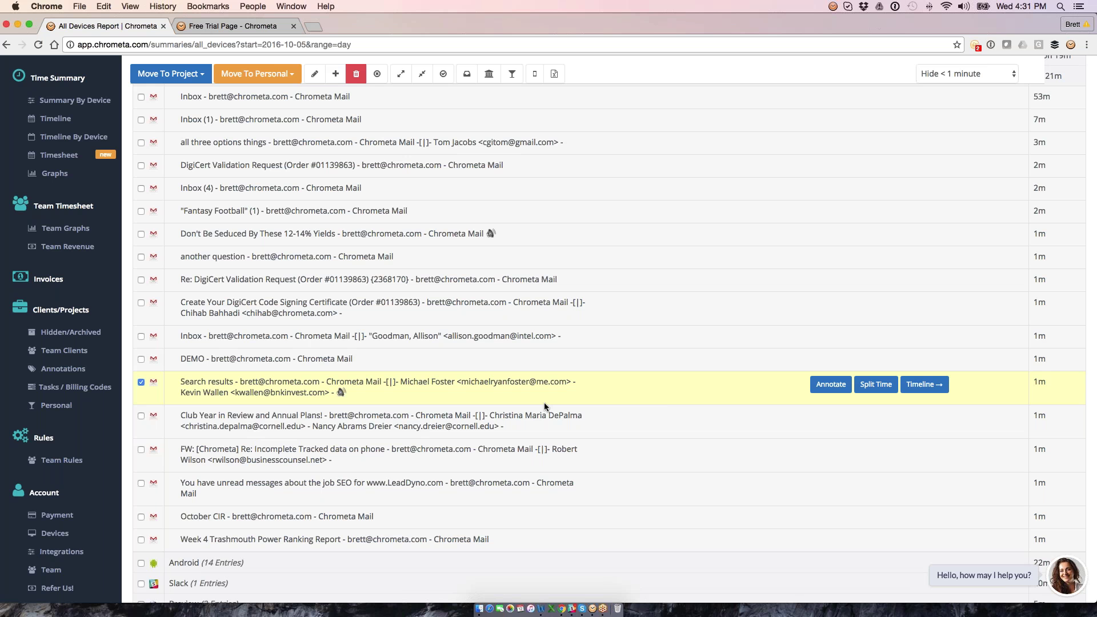
scroll(544, 402, up, 1)
scroll(544, 402, up, 5)
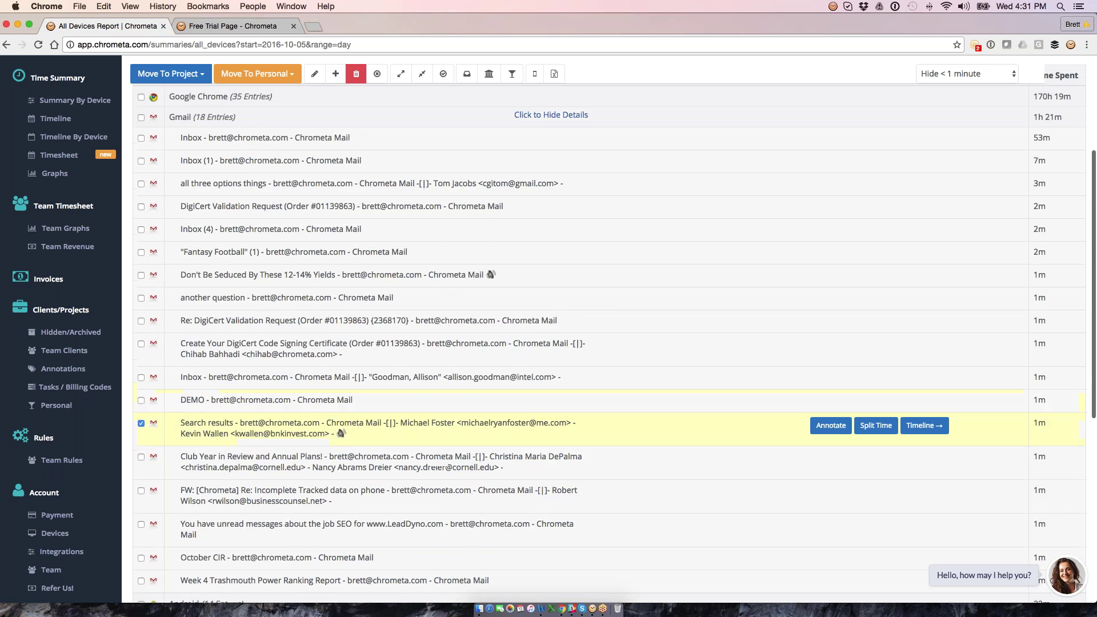
click(307, 324)
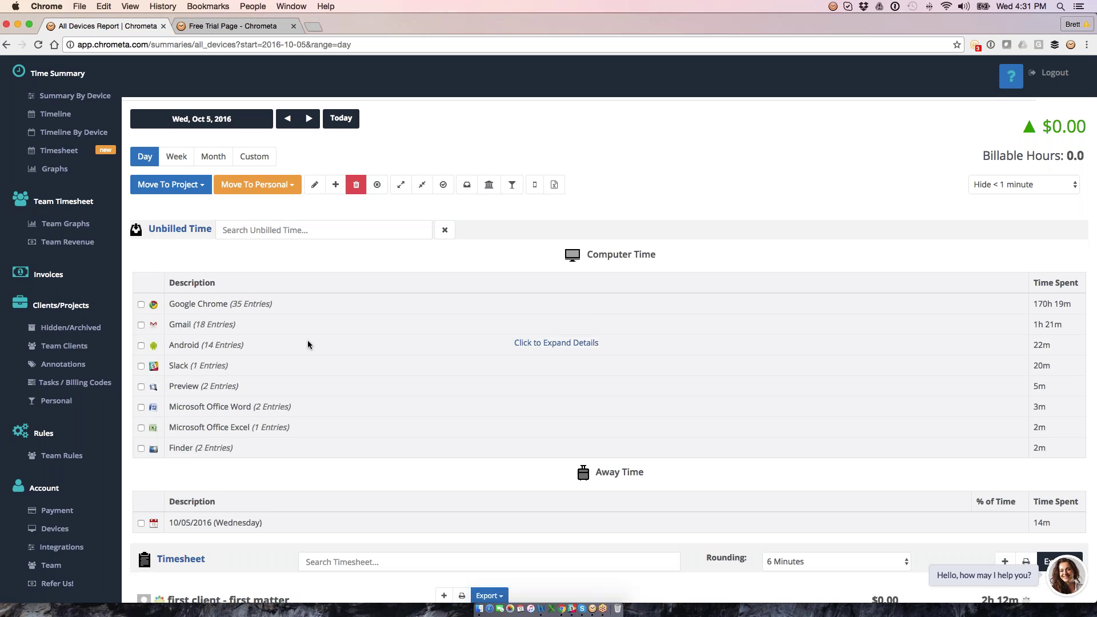
Peek at the Android group, then expand Microsoft Office Word to show its two .docx entries
click(307, 344)
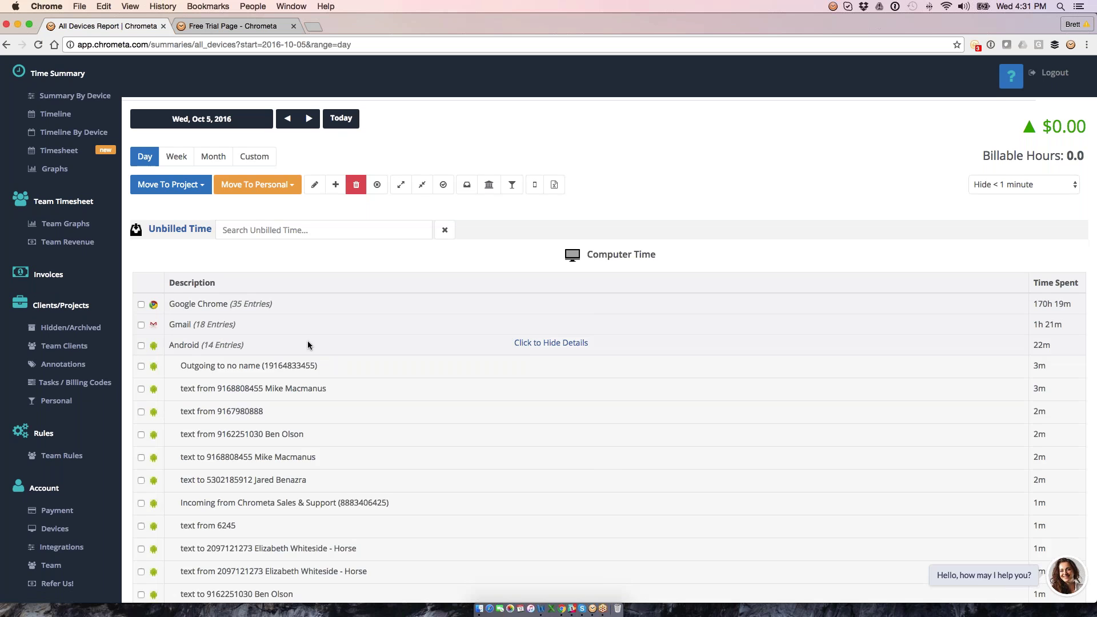
click(308, 345)
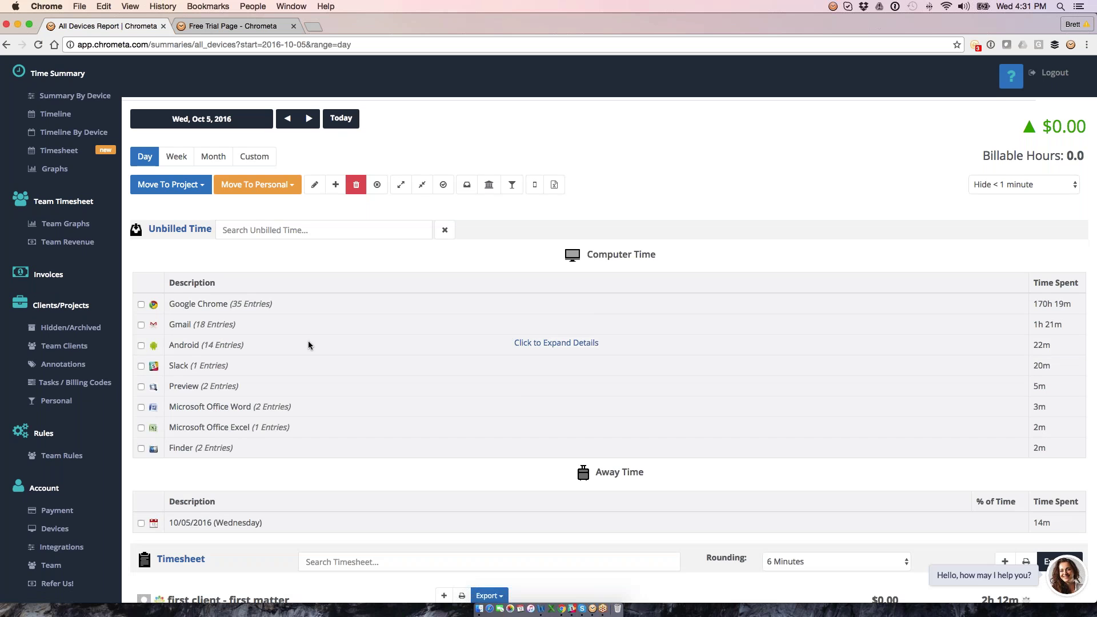
click(331, 406)
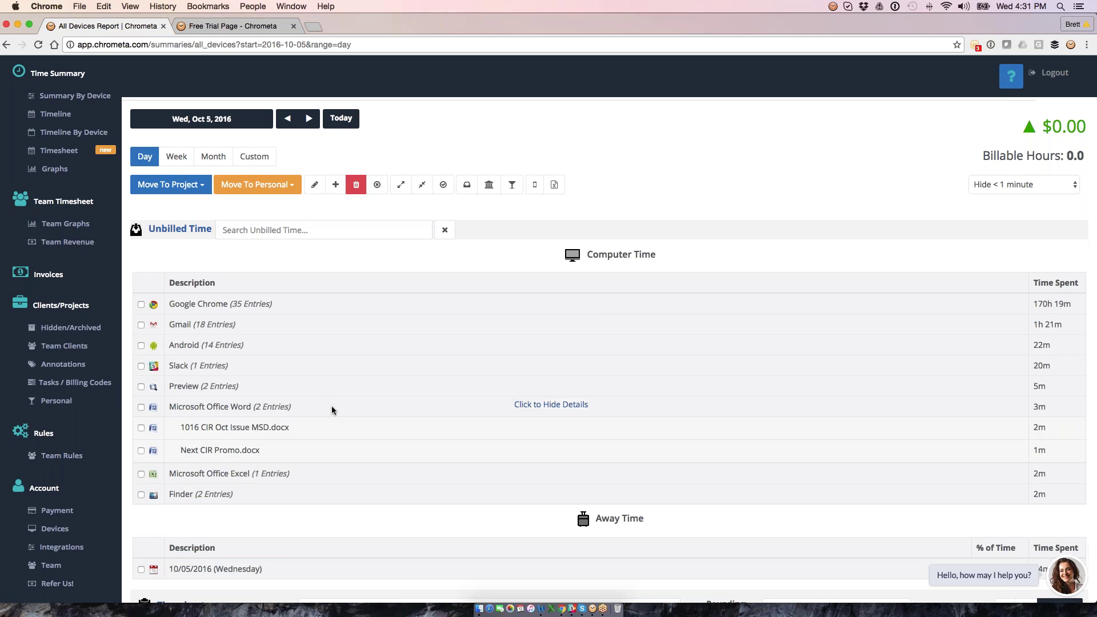
Switch to the Timeline view of timestamped entries for Wed, Oct 5, 2016
click(67, 116)
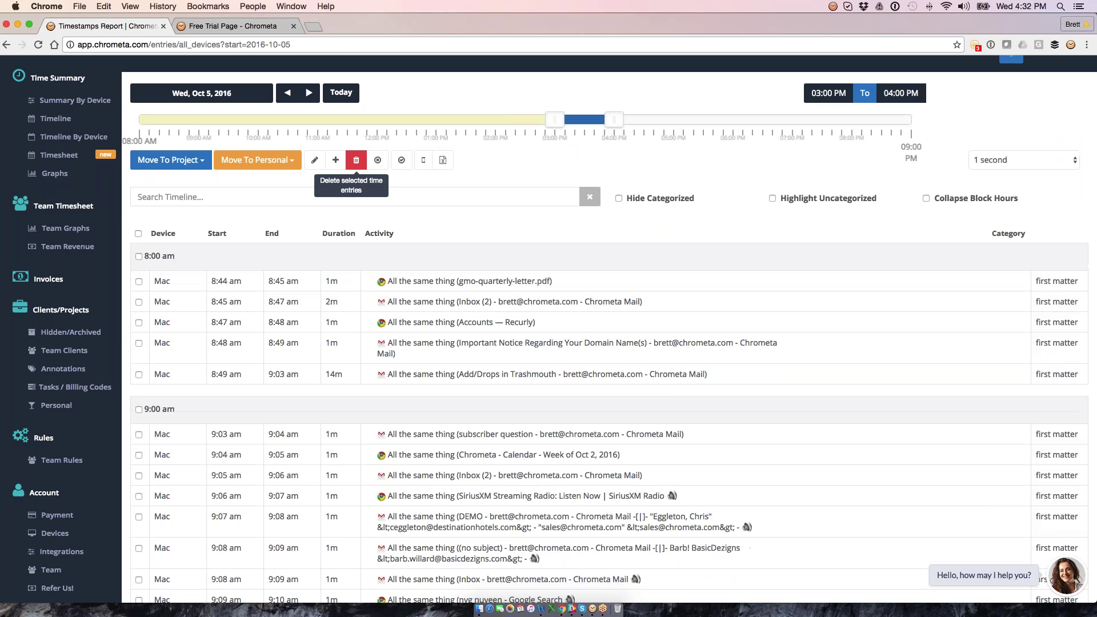
scroll(609, 329, down, 20)
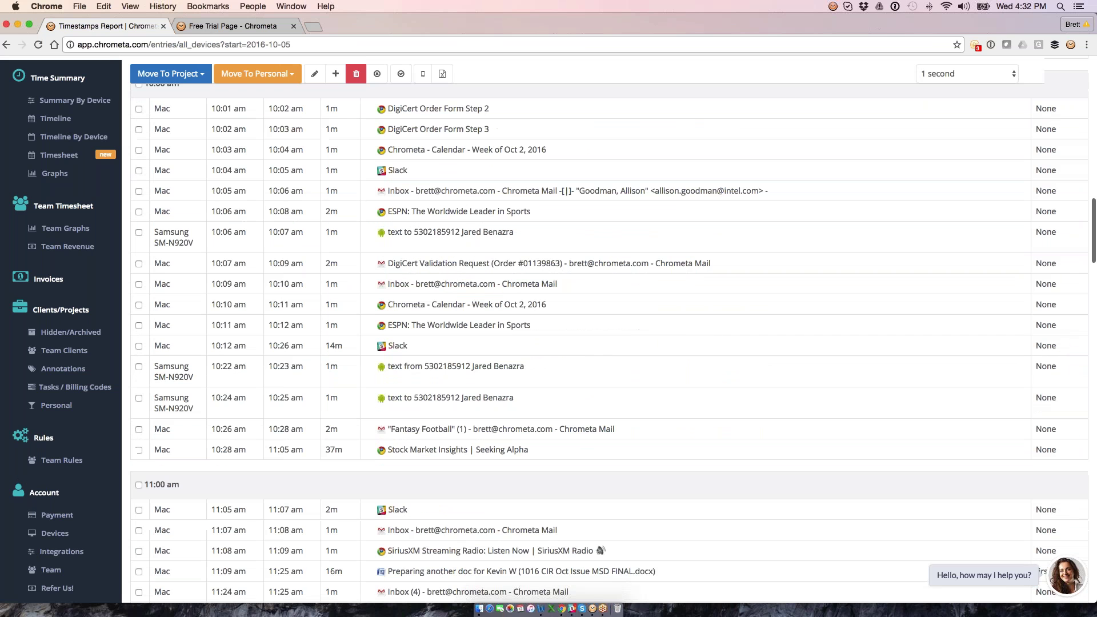
scroll(714, 194, up, 1)
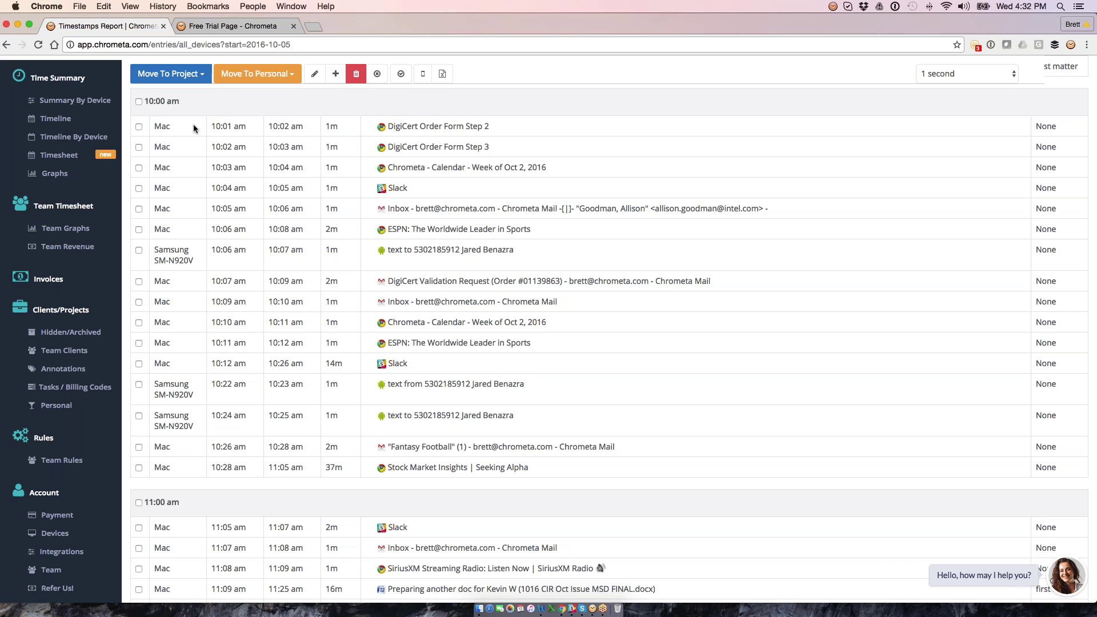
Select the 10:01–10:28 am entries and choose to file them under first matter with an annotation
click(138, 126)
shift+click(136, 466)
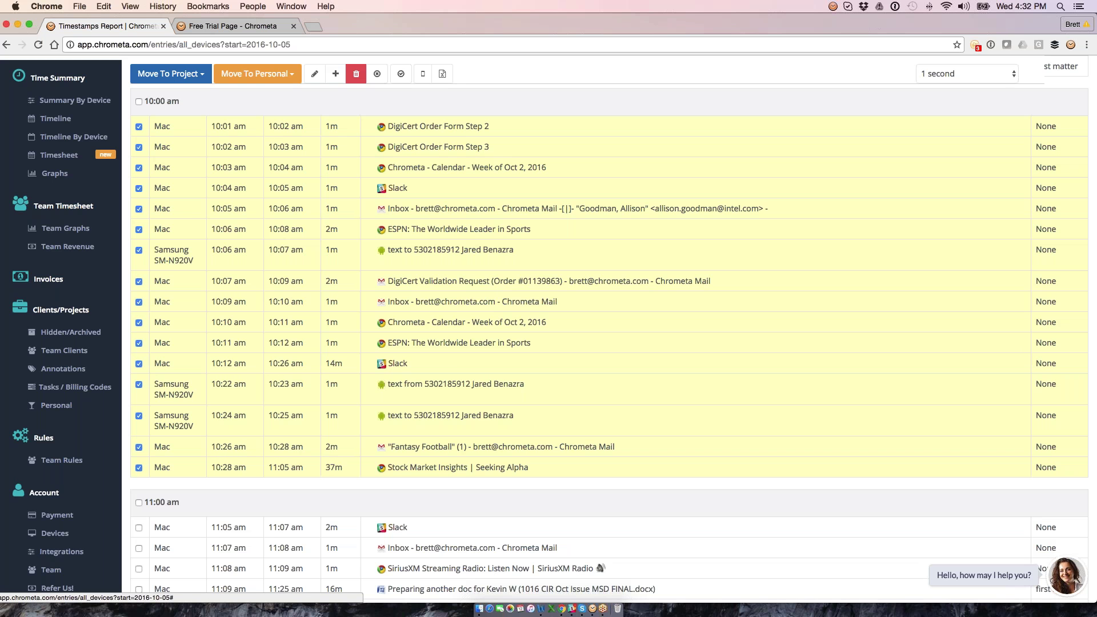
click(170, 73)
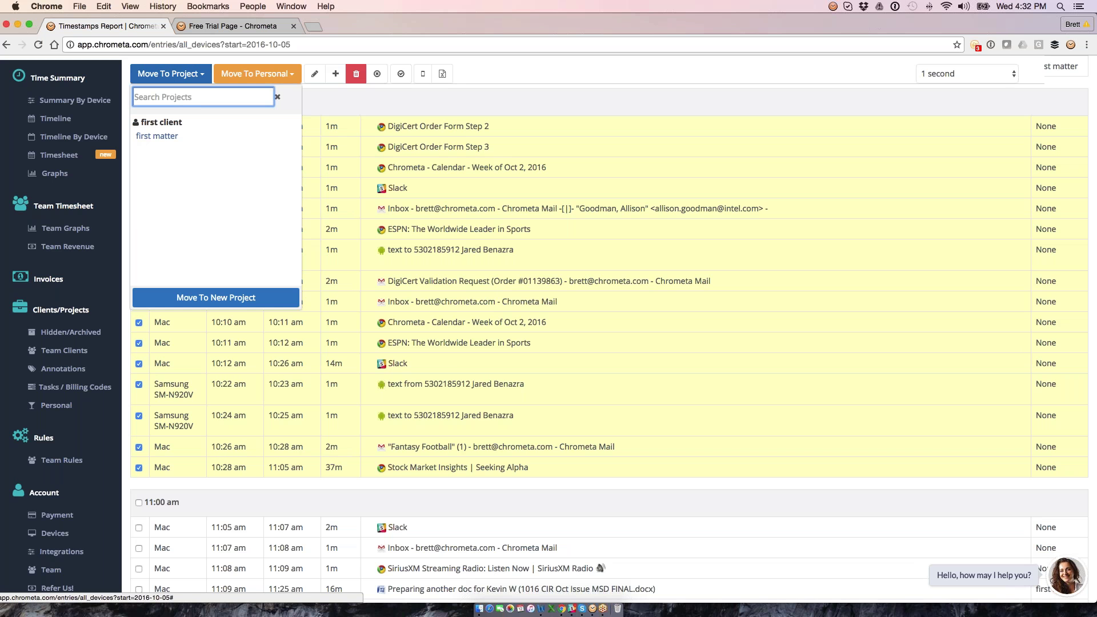
mouse_move(246, 144)
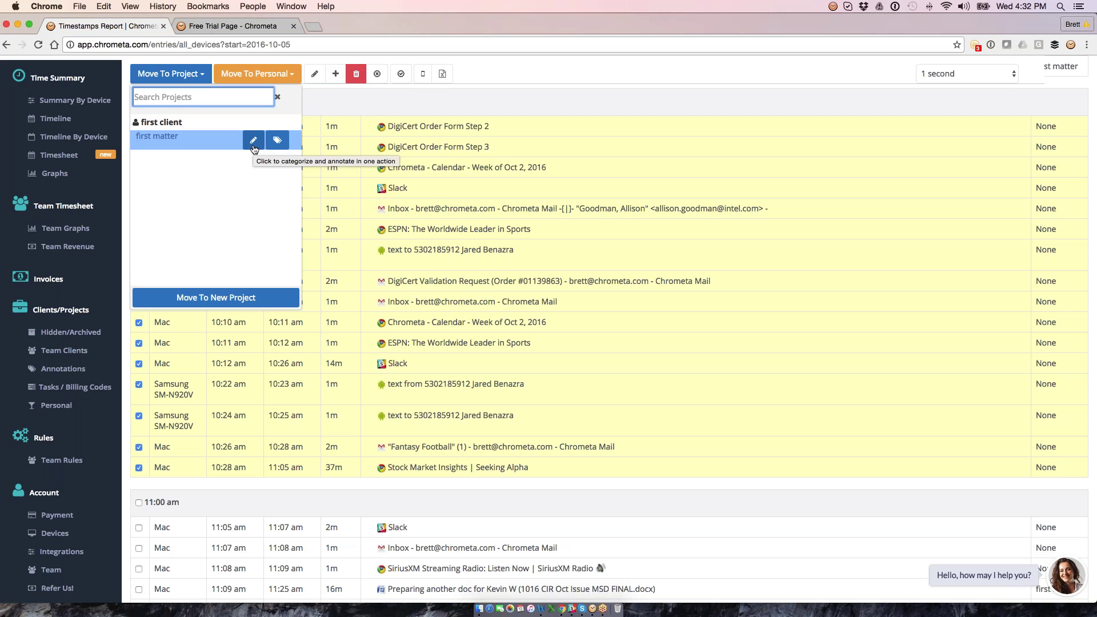
click(254, 142)
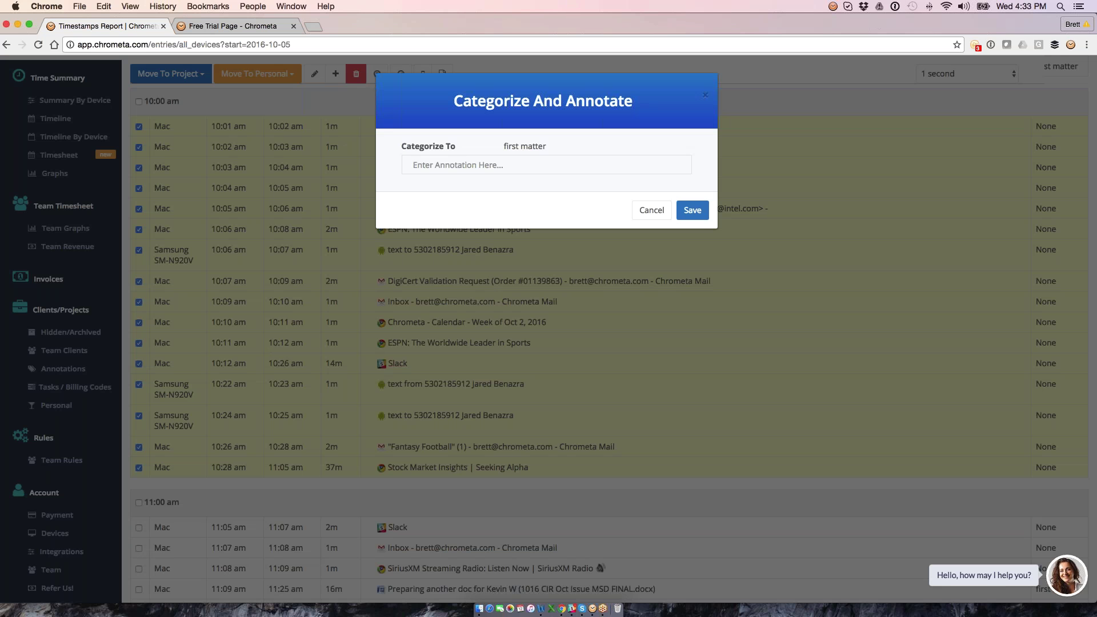
Fill in the suggested 'Preparing another doc' annotation and save the categorization
click(449, 168)
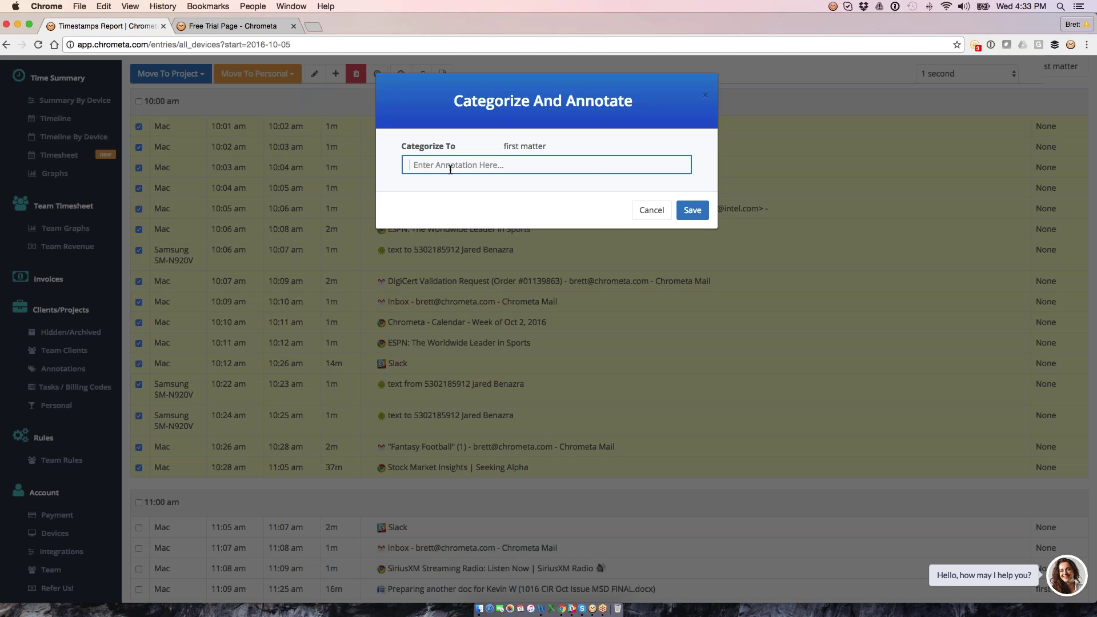
text(Prep)
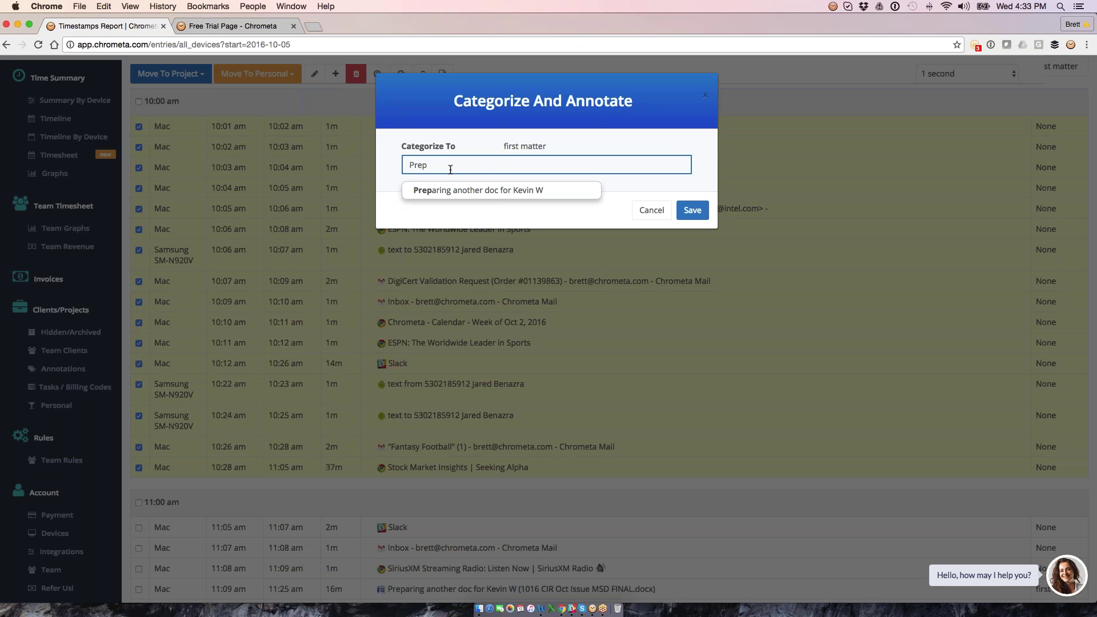
key(Down)
text(allen)
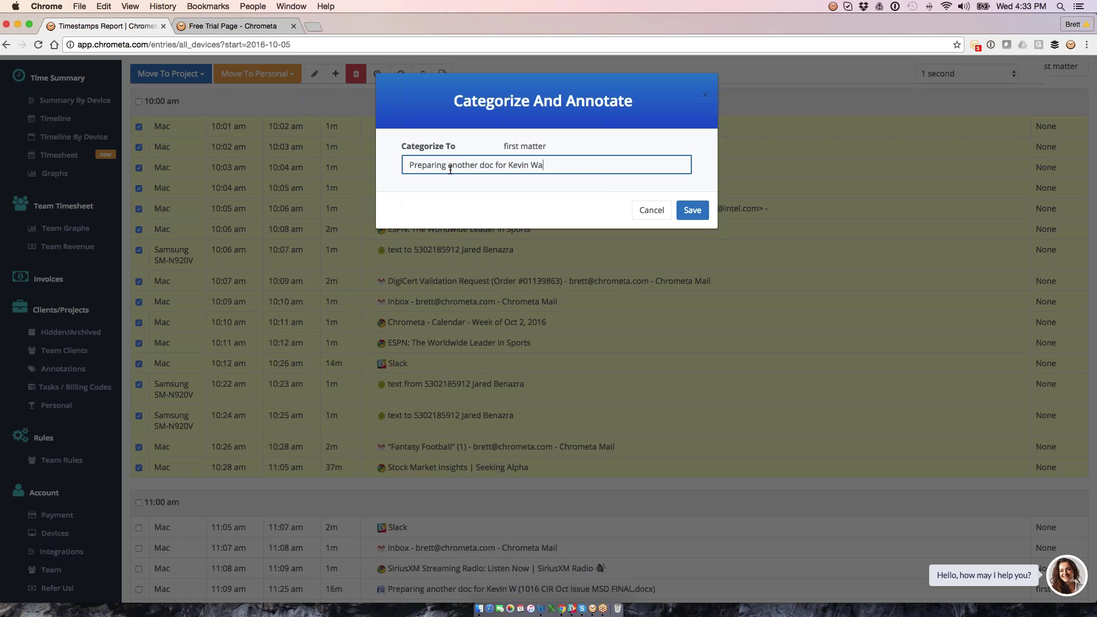
click(693, 210)
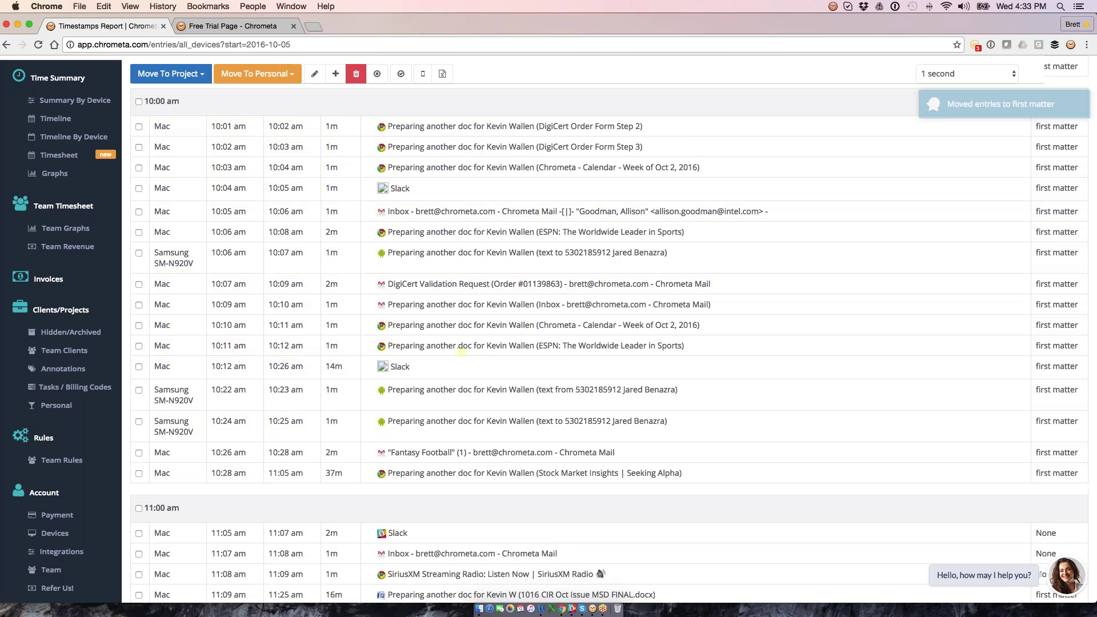
scroll(609, 343, up, 5)
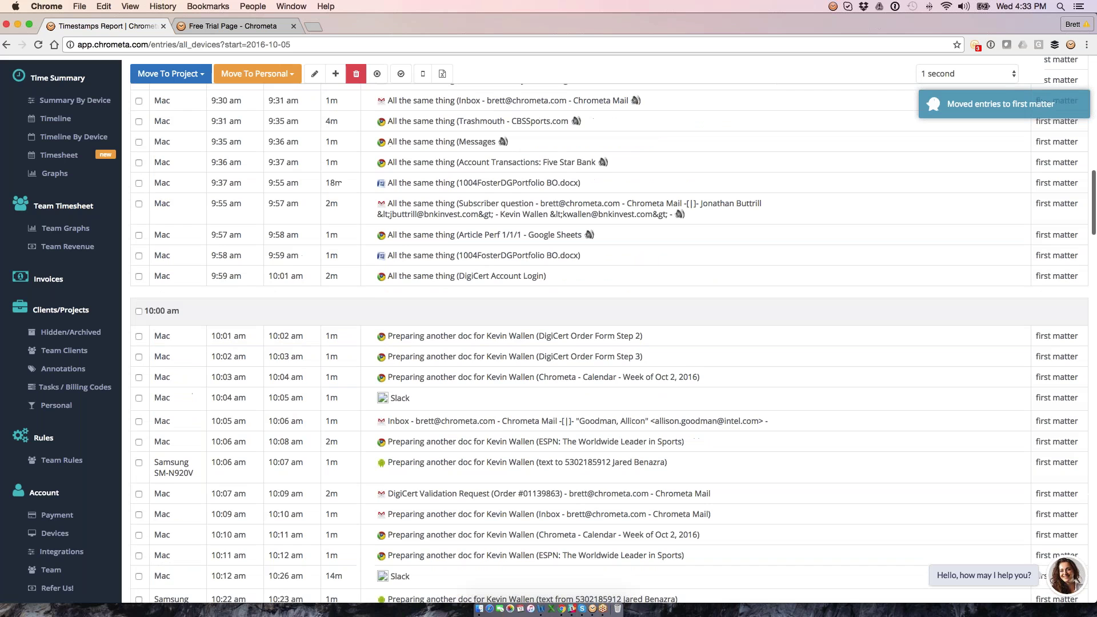
Open the day's summary report for all devices, with computer time details hidden
click(75, 100)
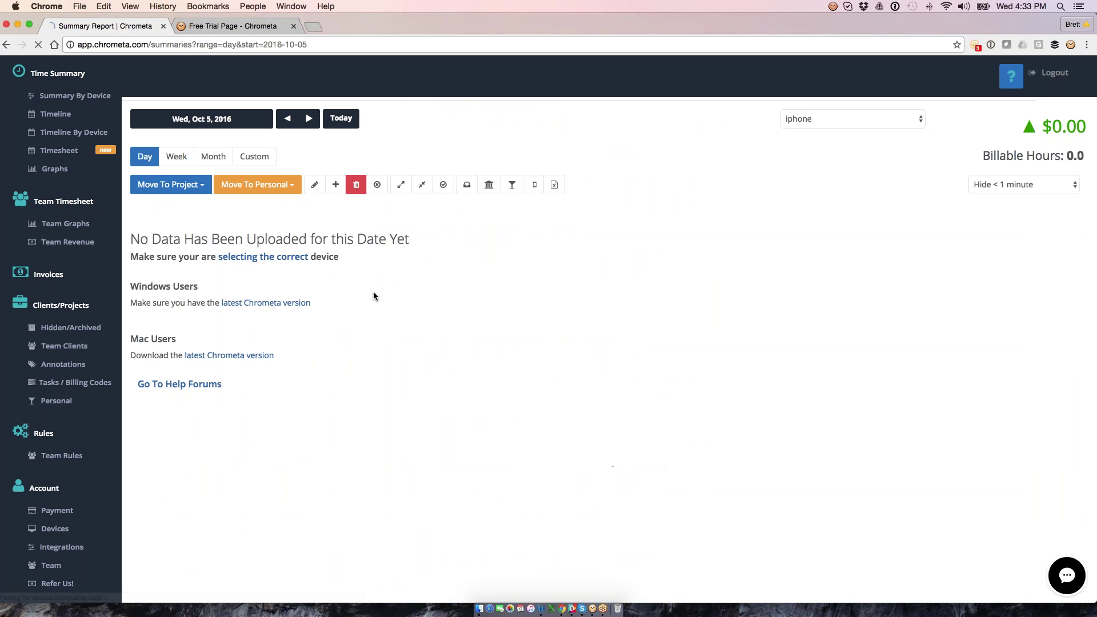
click(800, 120)
click(800, 119)
key(Up)
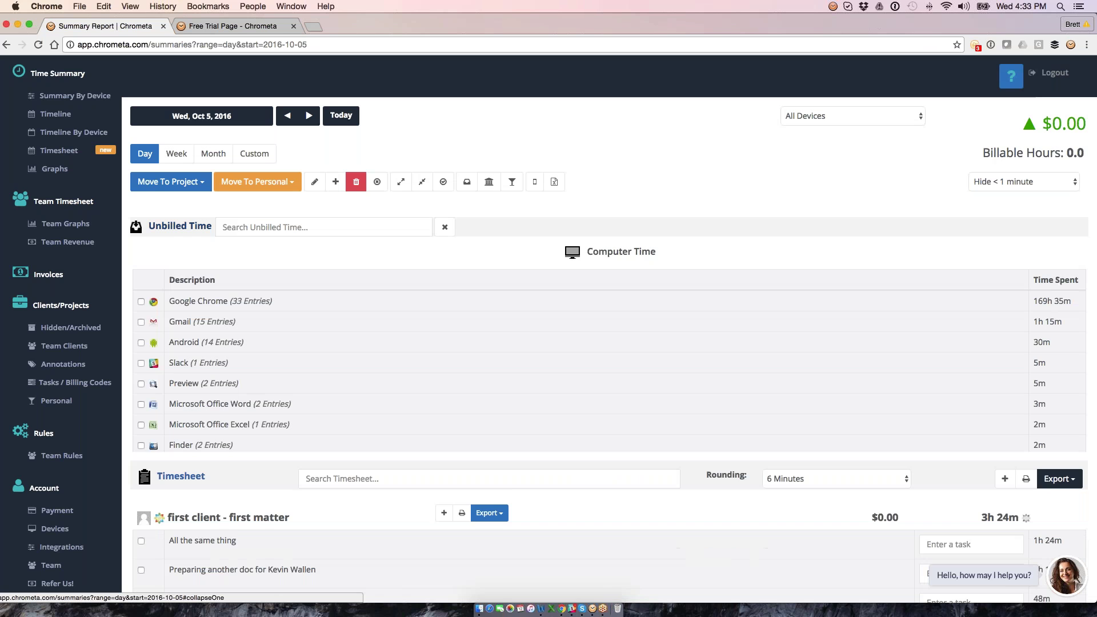
click(621, 252)
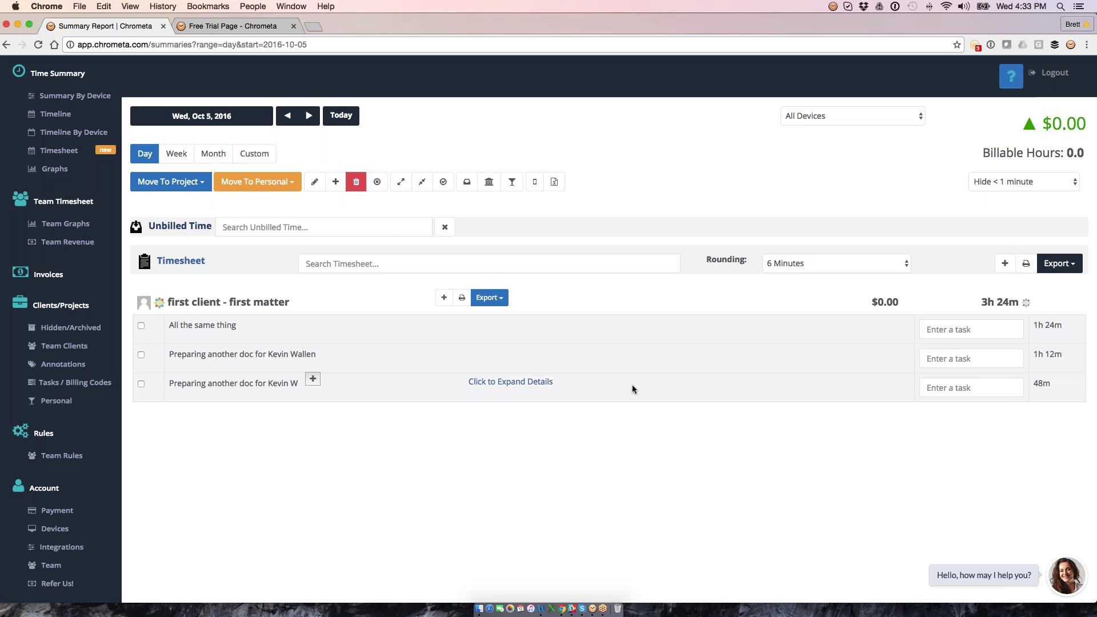
Review and collapse the second task's details, keeping rounding at 6 Minutes
click(503, 352)
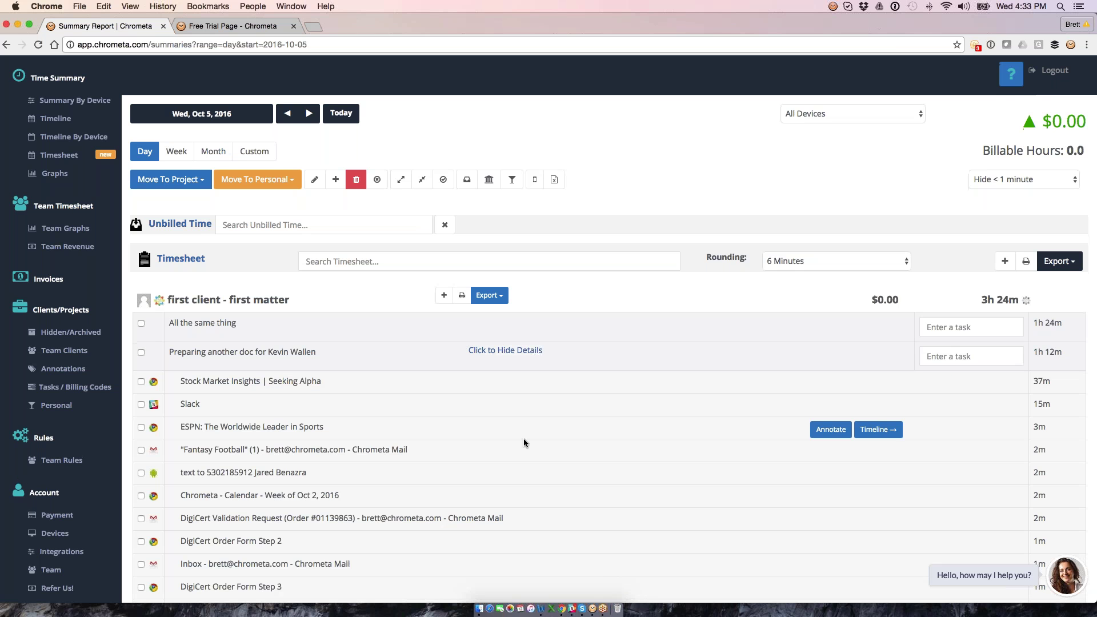
scroll(523, 438, down, 3)
scroll(523, 438, down, 2)
scroll(524, 437, up, 5)
click(516, 352)
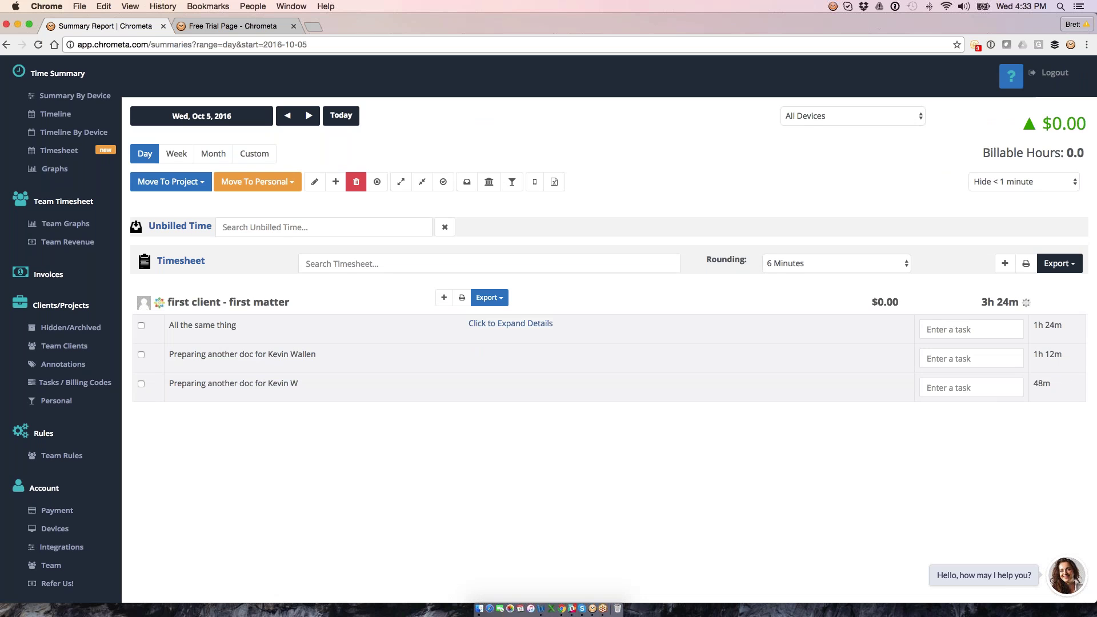
click(810, 264)
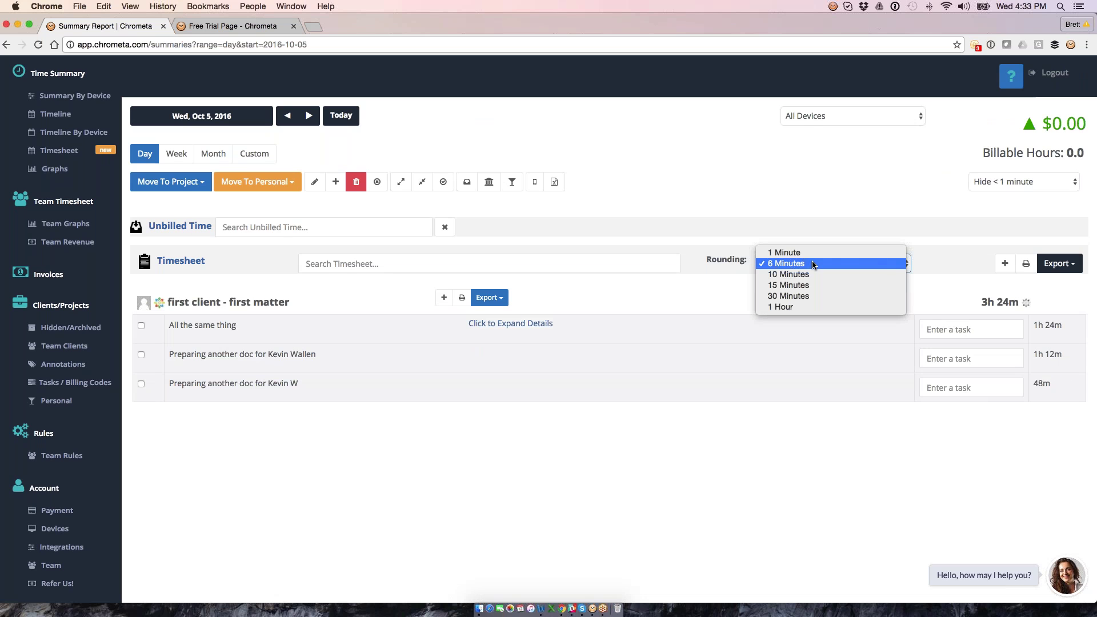
click(814, 264)
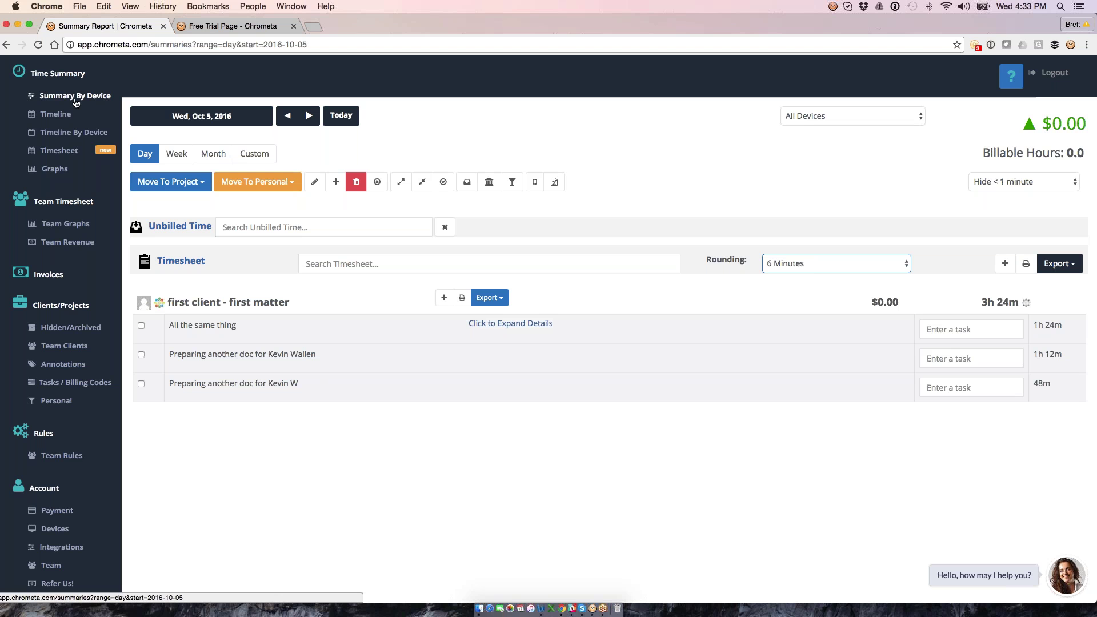
Expand Unbilled Time and Gmail, then select the Search results mail entry
click(169, 228)
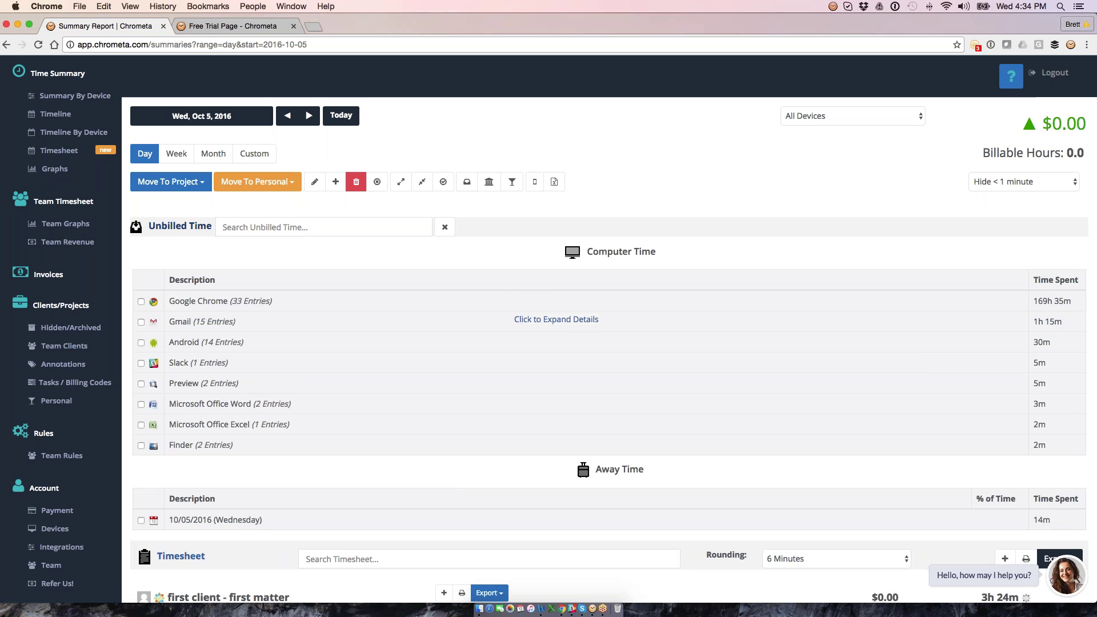
click(331, 320)
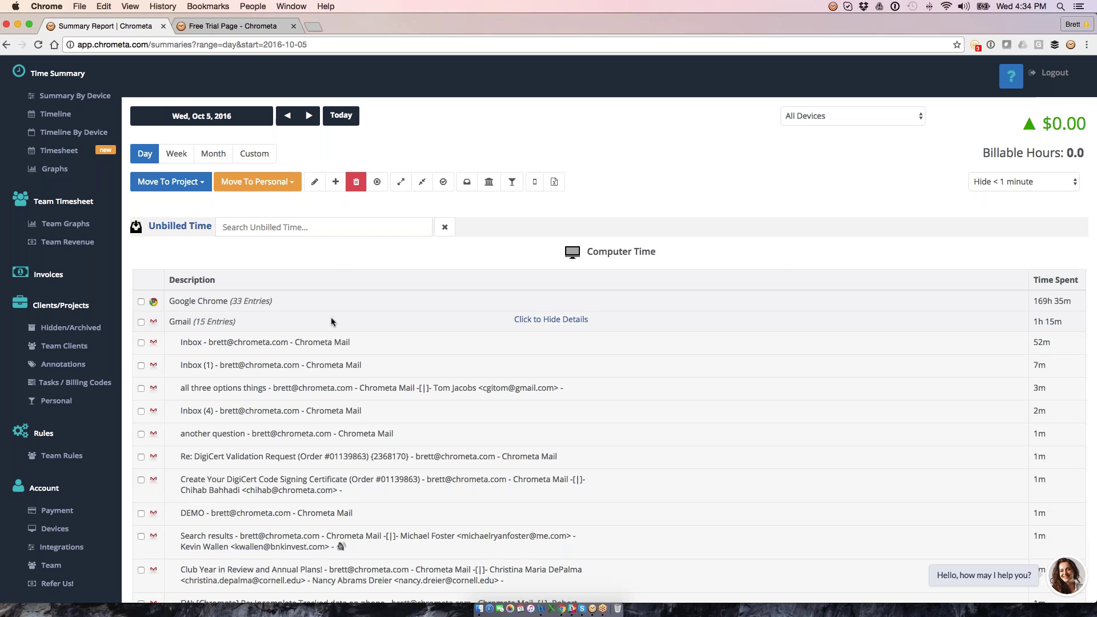
scroll(331, 317, down, 5)
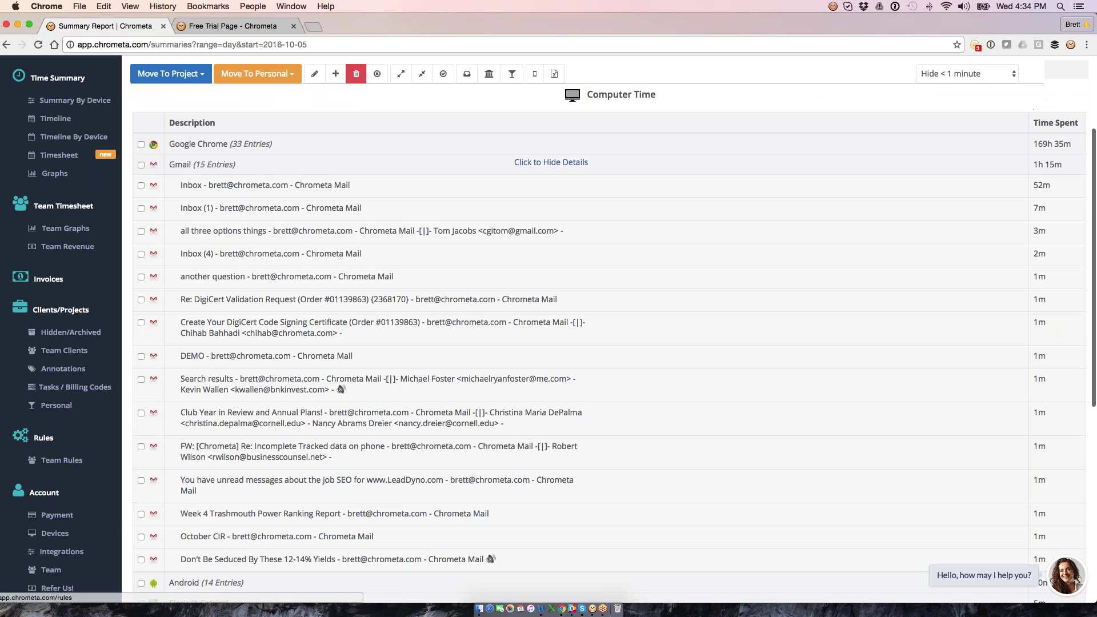
scroll(146, 442, up, 3)
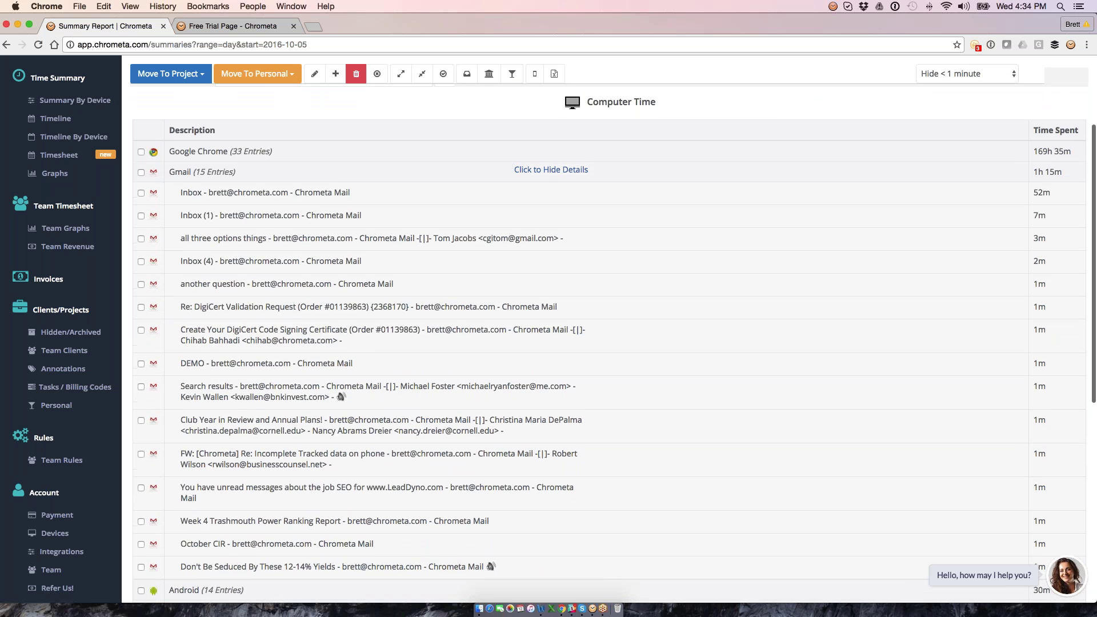
scroll(143, 526, up, 2)
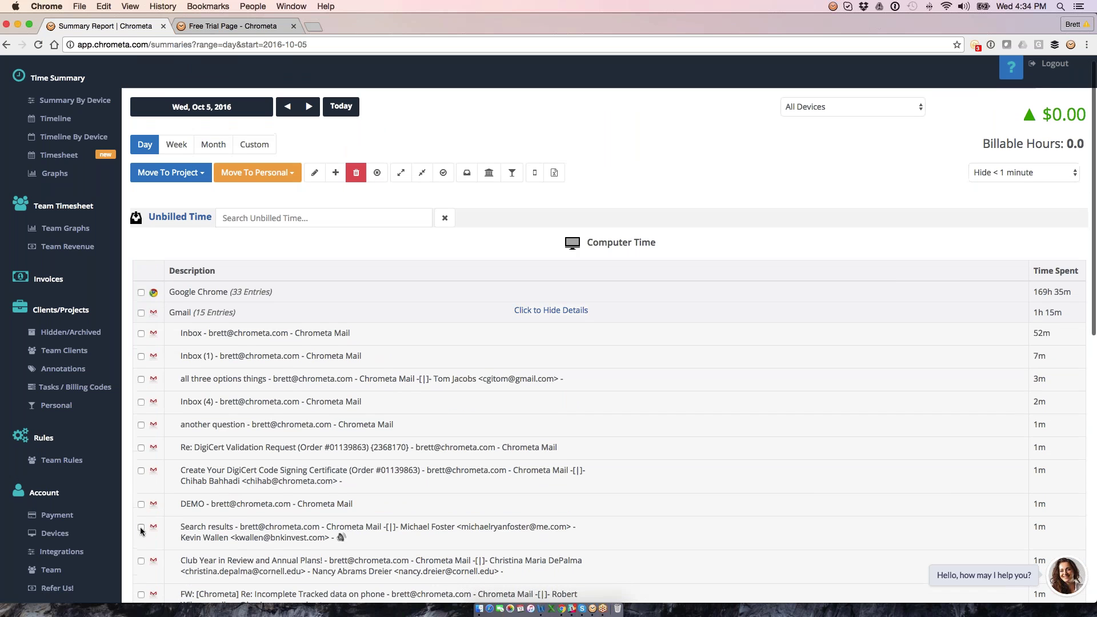
click(141, 527)
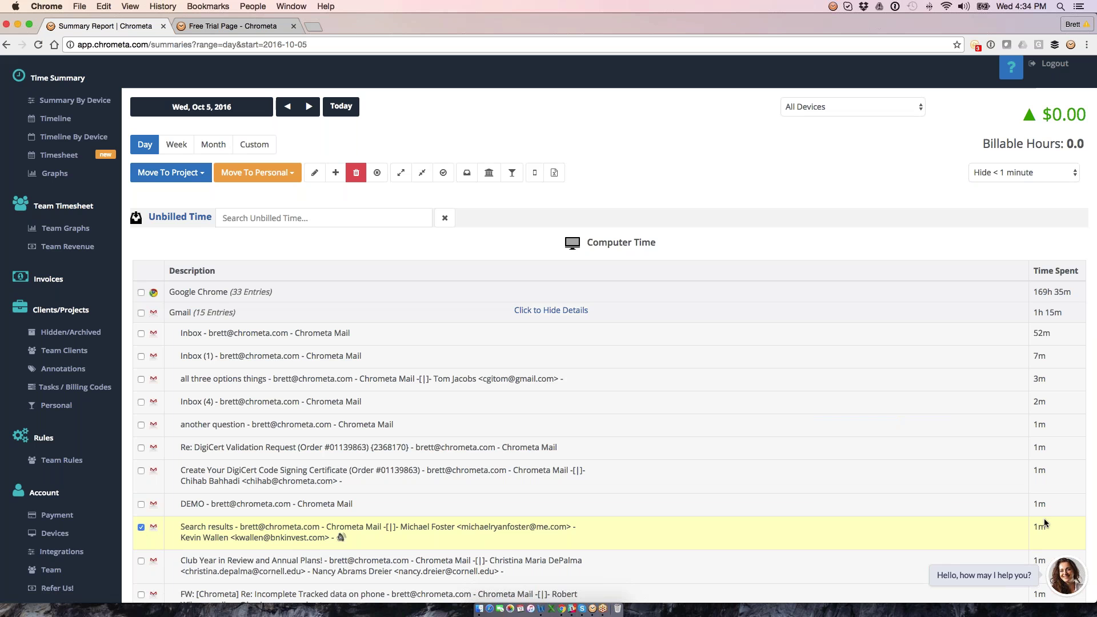
Move it to first matter, annotated with the suggested 'Preparing another doc' text, and save
click(195, 175)
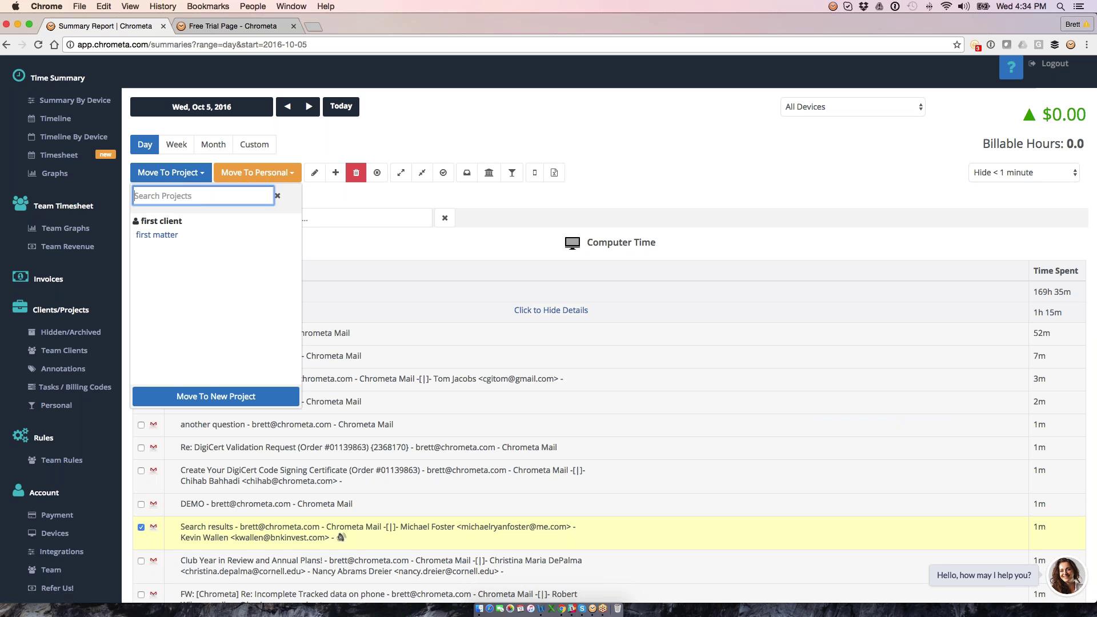
text(matter)
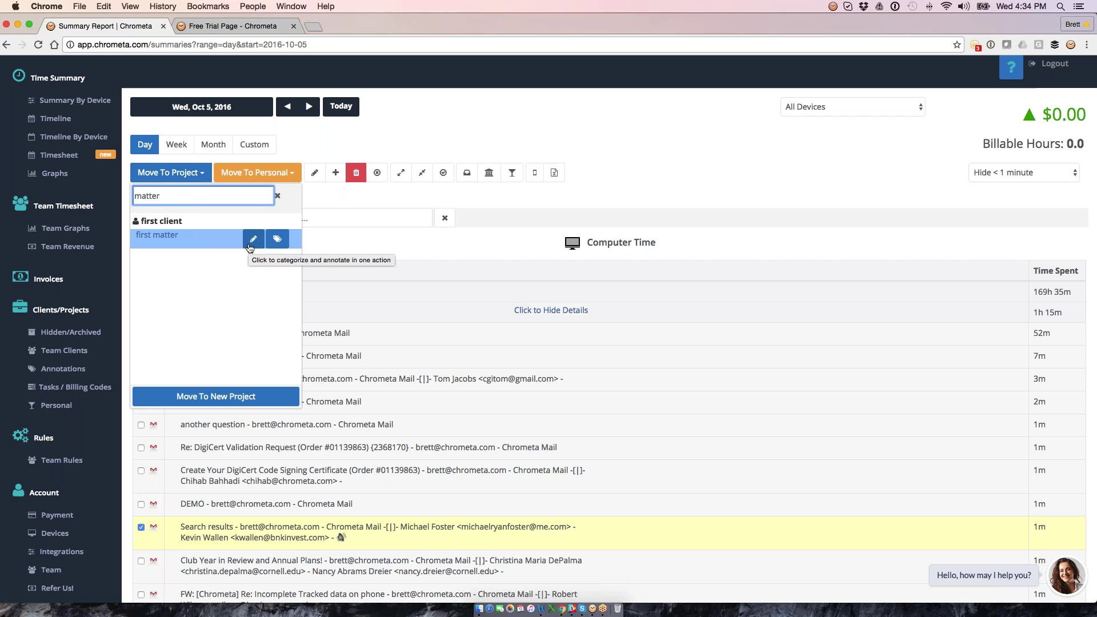
click(252, 242)
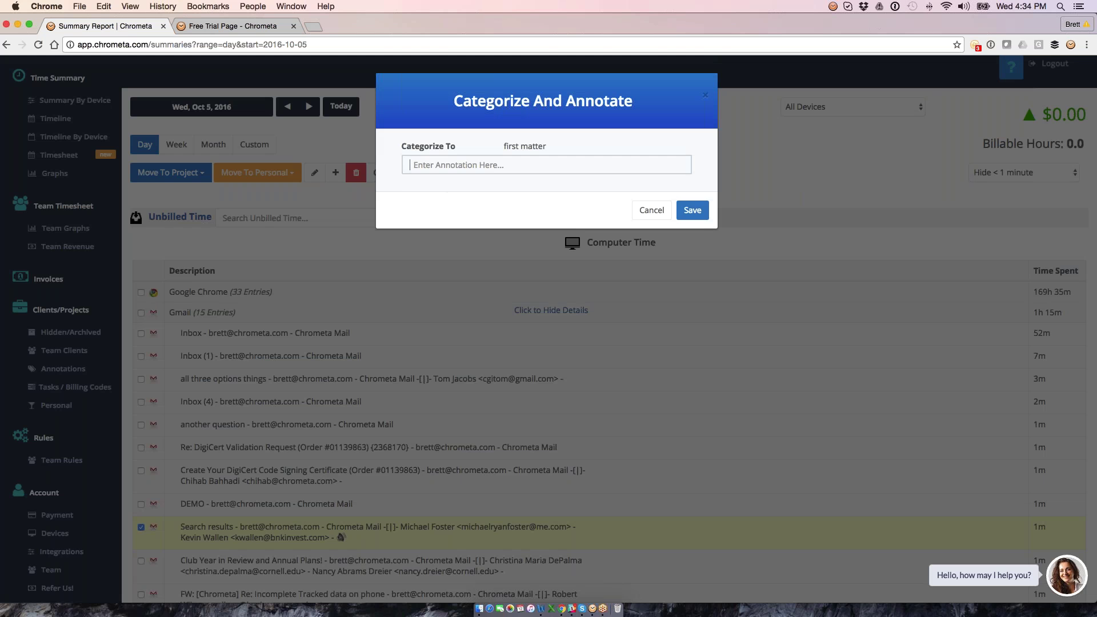
text(Pre)
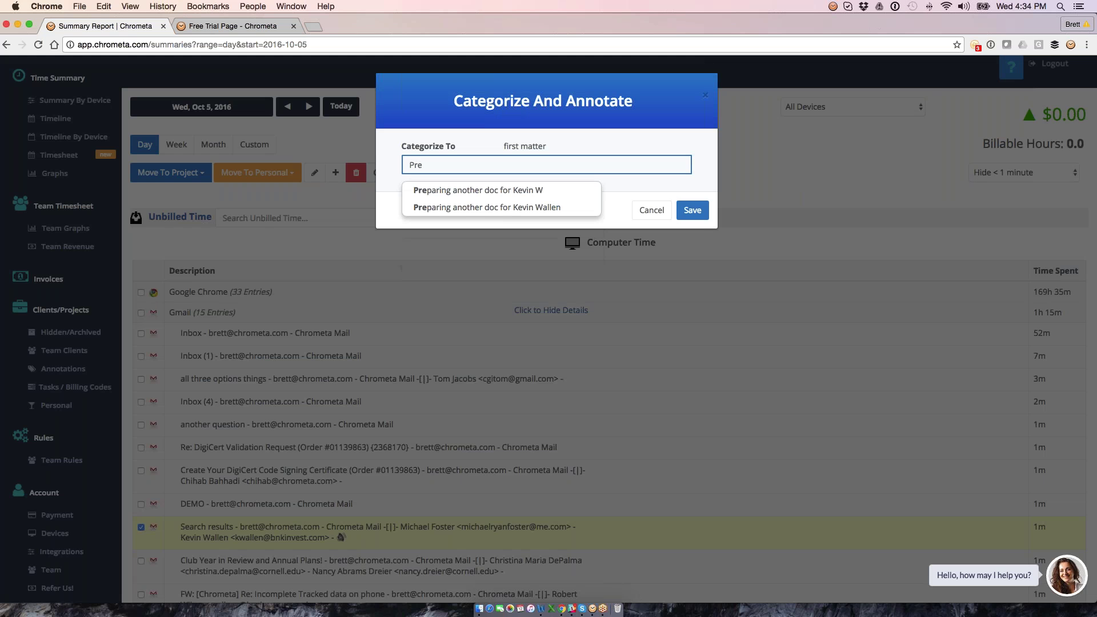
key(Down)
key(Return)
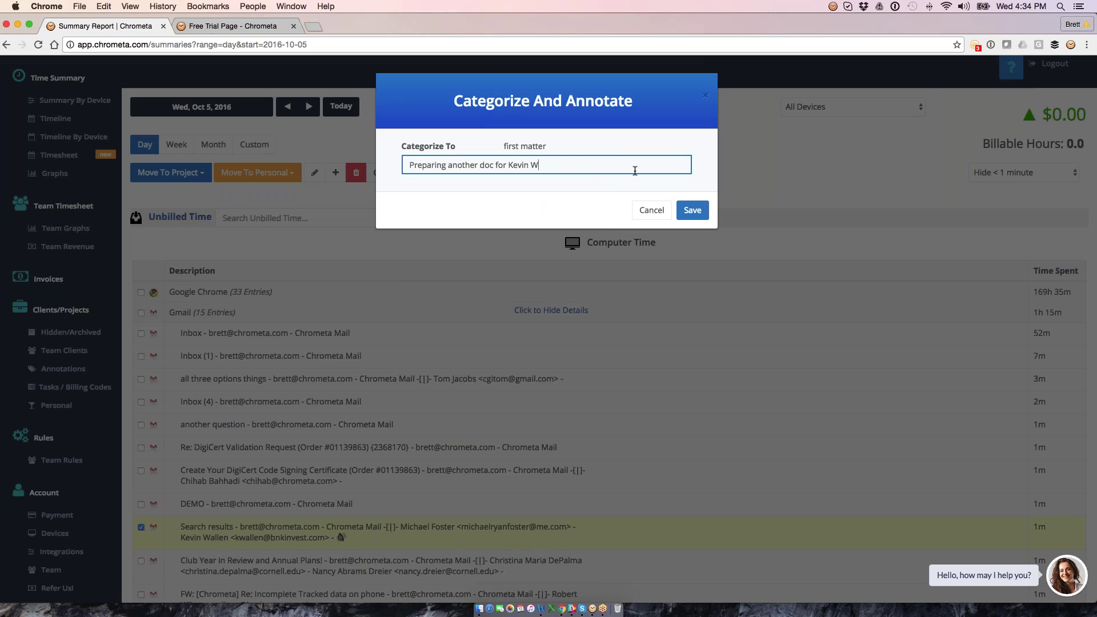
click(693, 210)
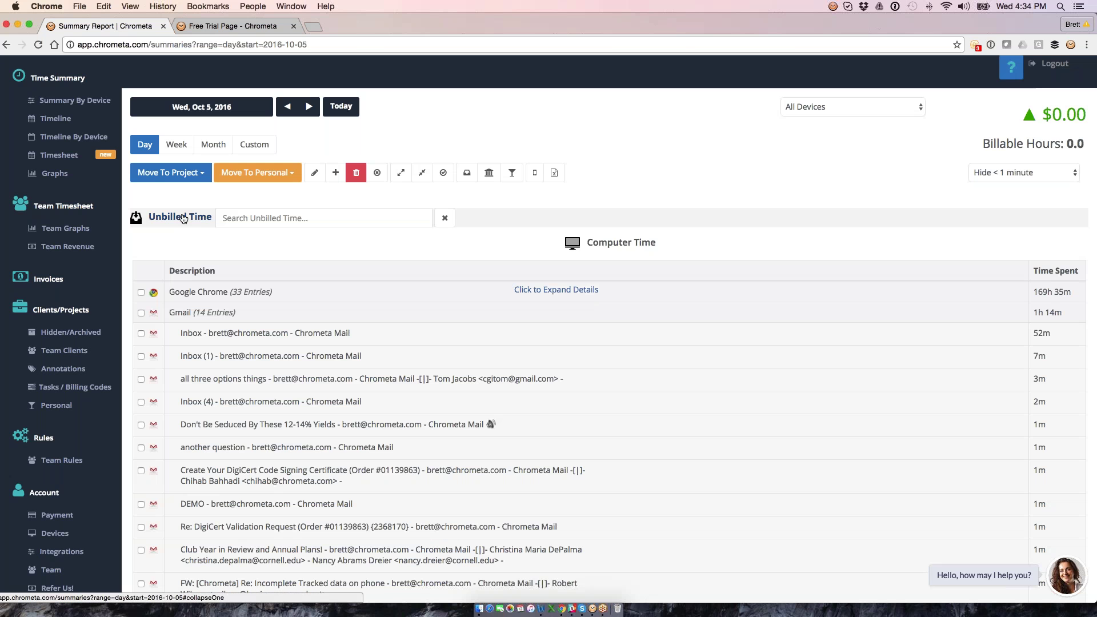
Check that the Search results entry now appears under the third timesheet task
click(183, 218)
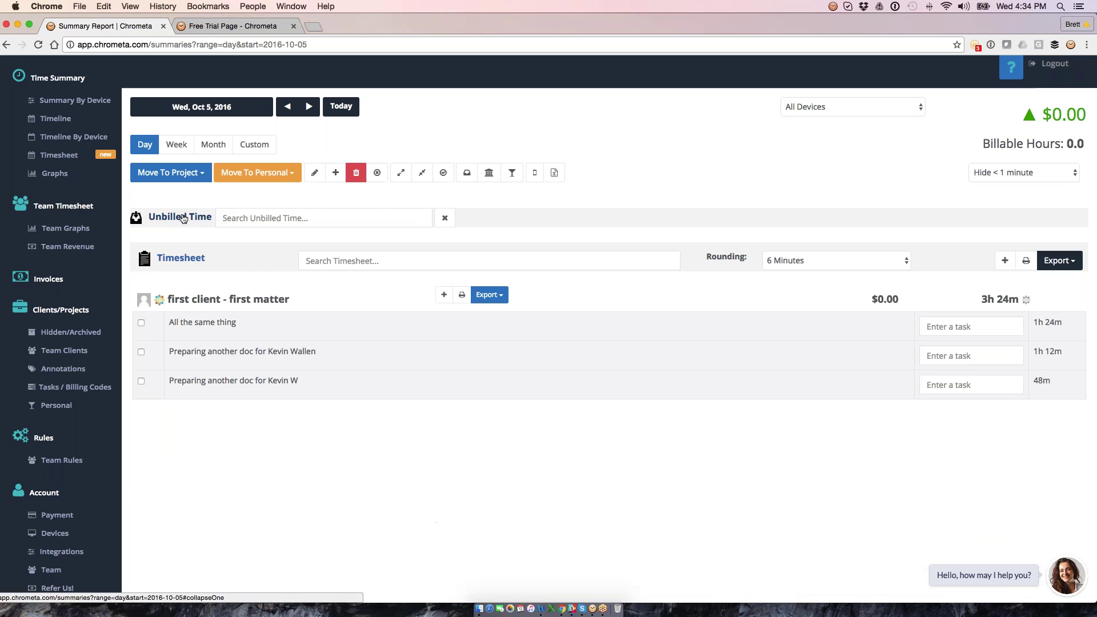
click(313, 370)
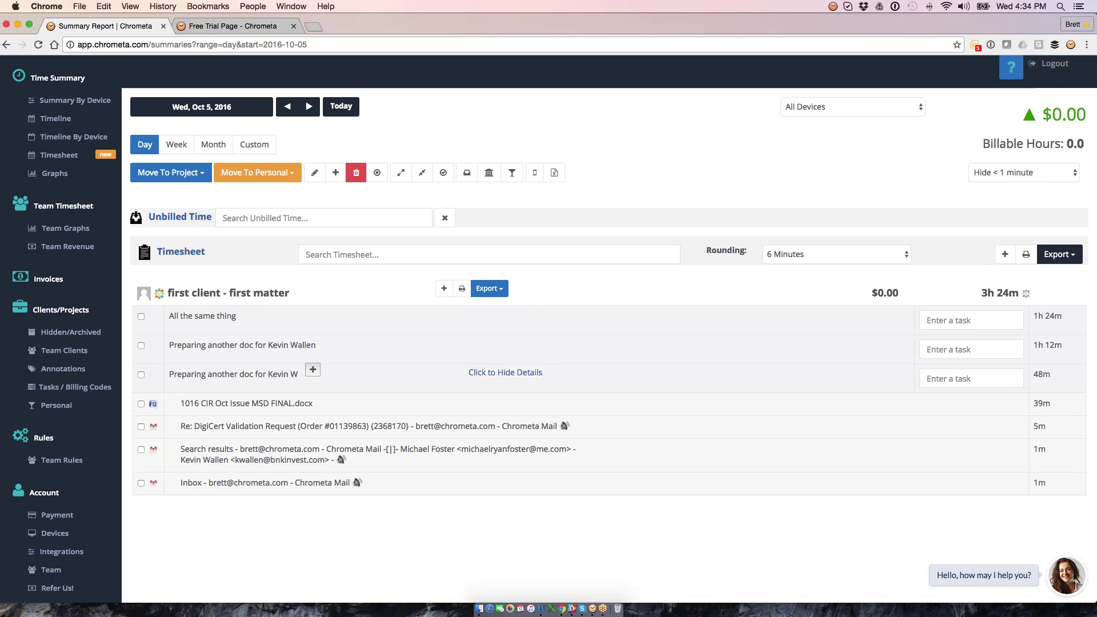
click(141, 450)
click(511, 375)
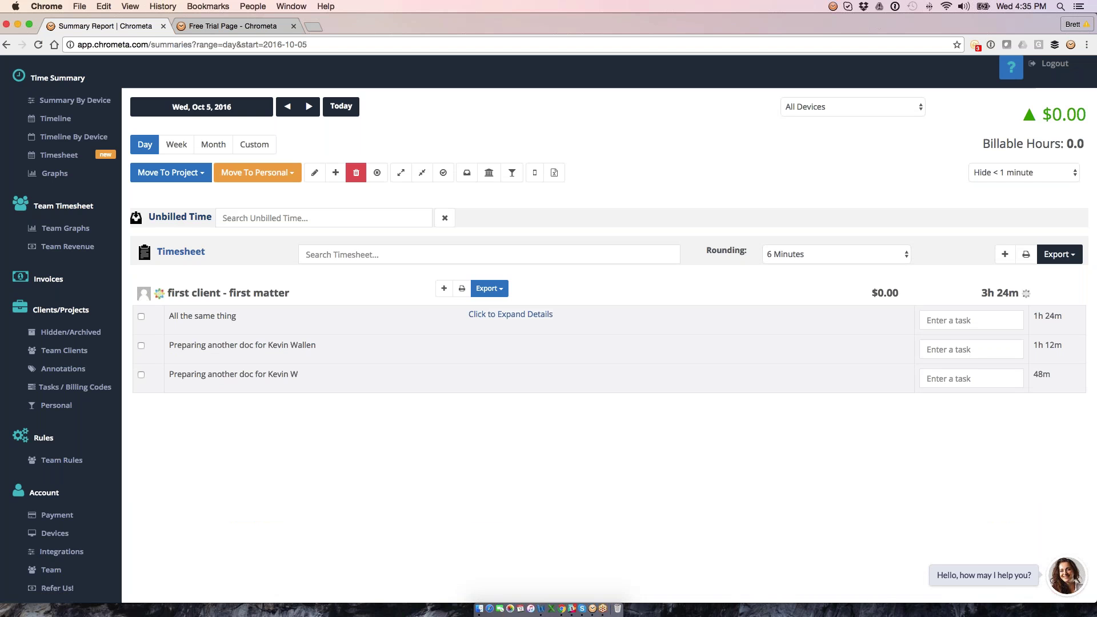
Select the 1016 CIR Oct Issue MSD.docx entry under Microsoft Office Word in unbilled time
click(206, 215)
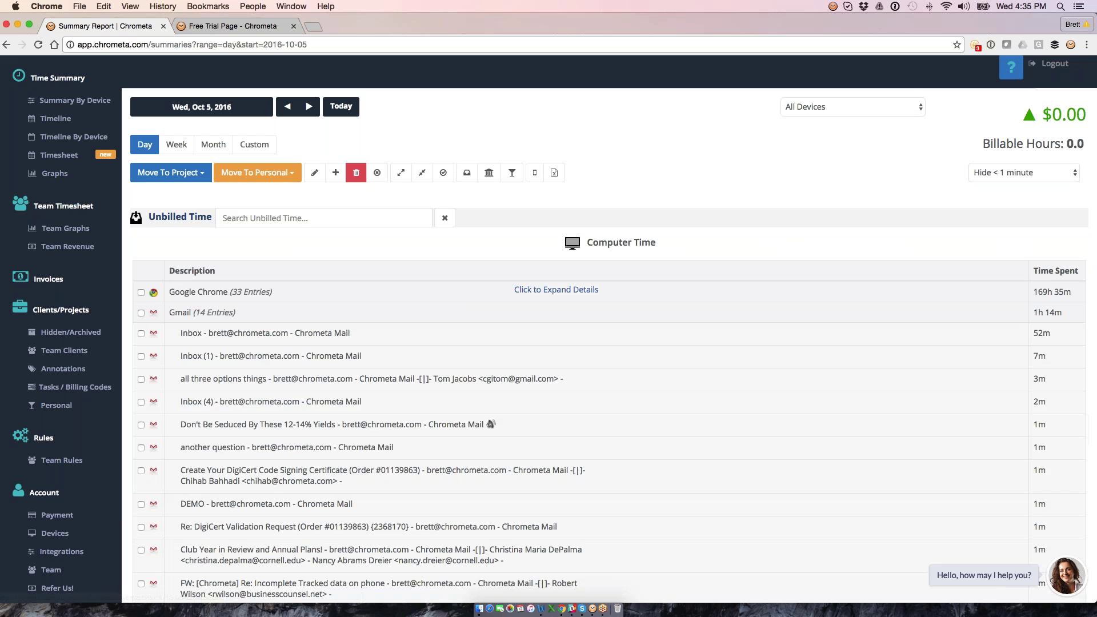
click(275, 312)
click(274, 395)
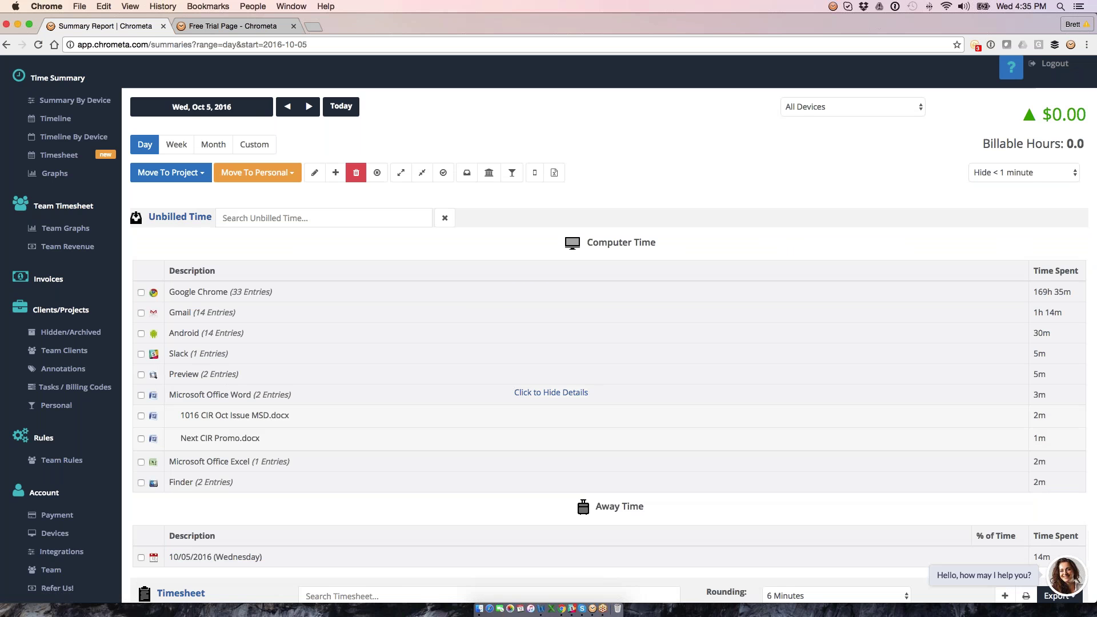
click(141, 417)
click(169, 176)
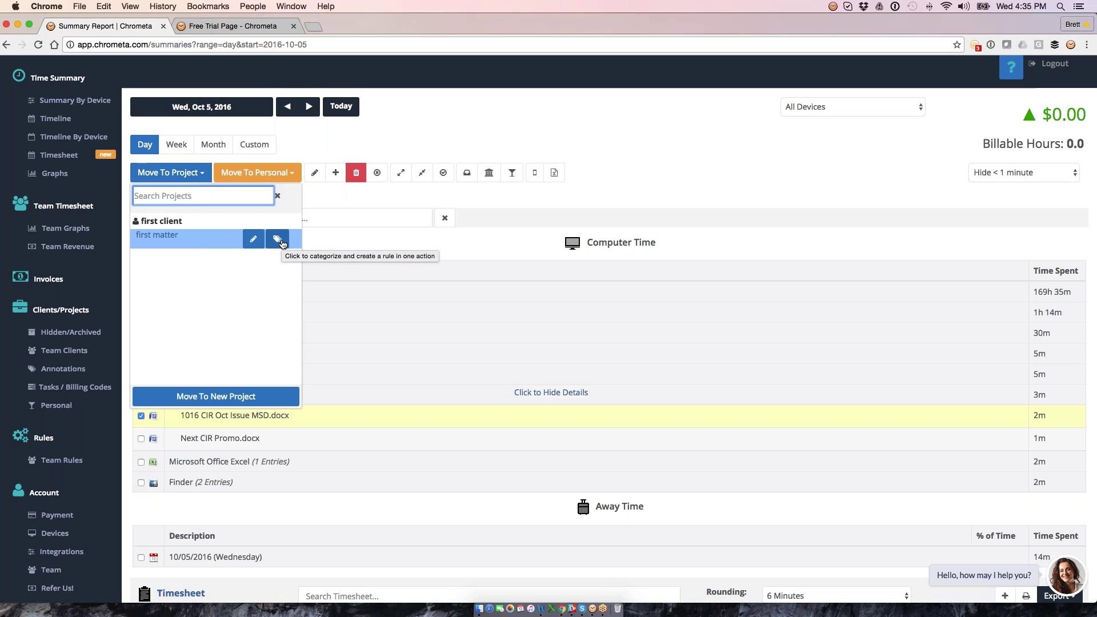
Start a first matter rule and trim its keyword down to the contact's e-mail address
click(278, 240)
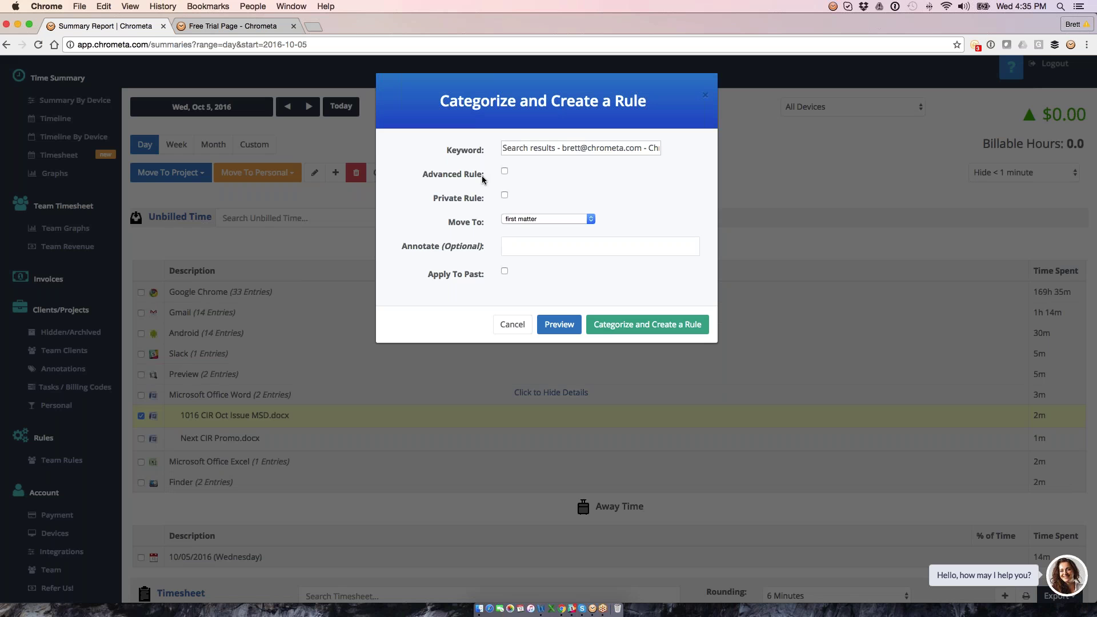
click(635, 148)
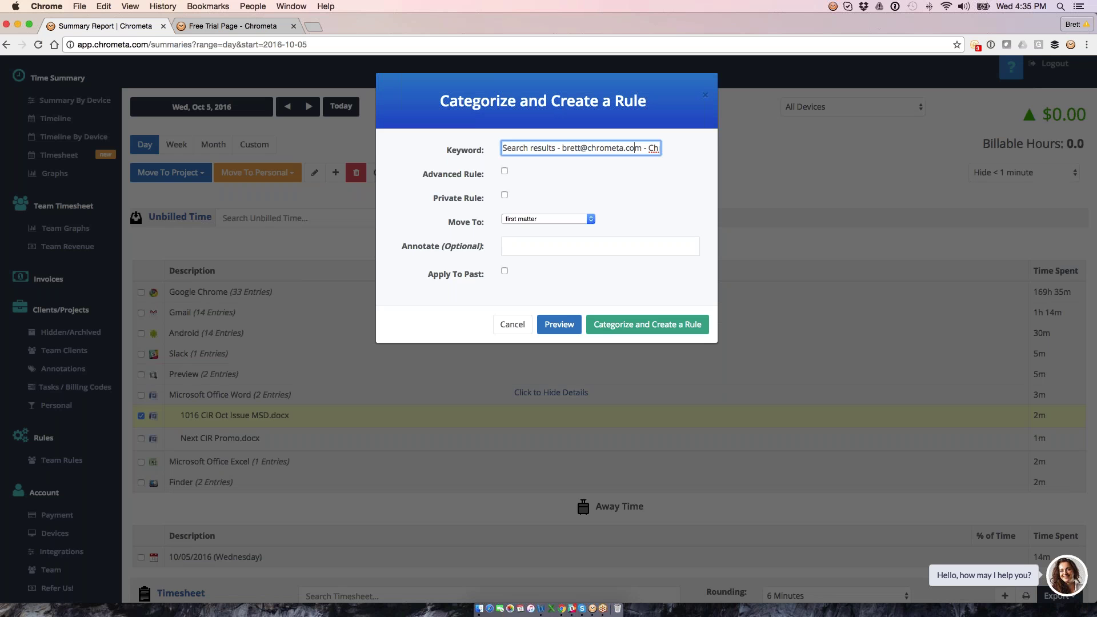
scroll(635, 148, right, 5)
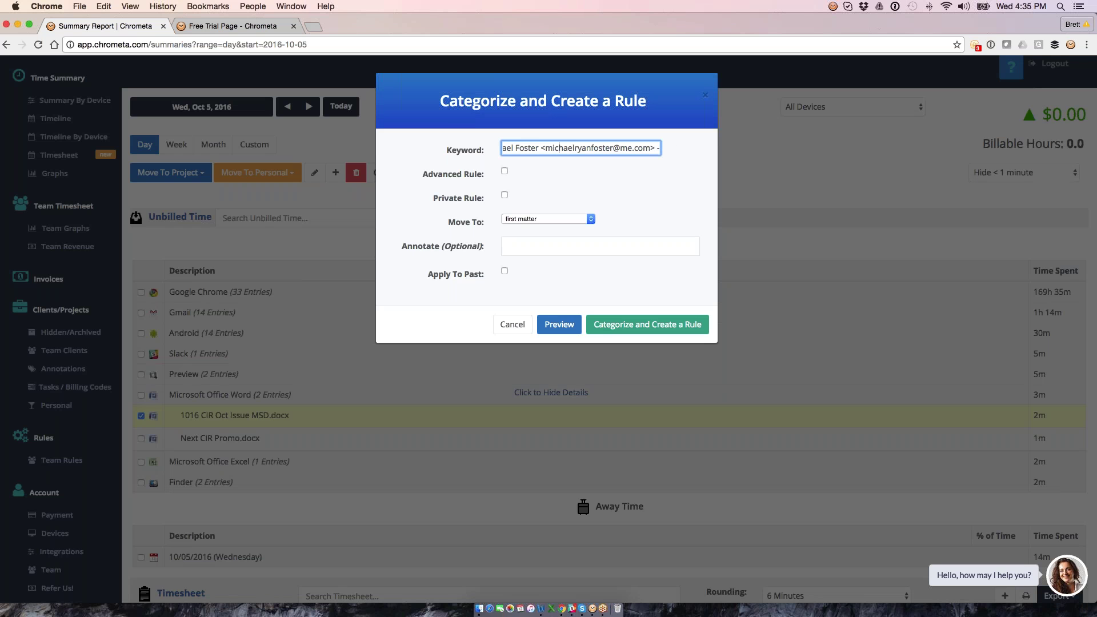
drag(546, 149, 375, 146)
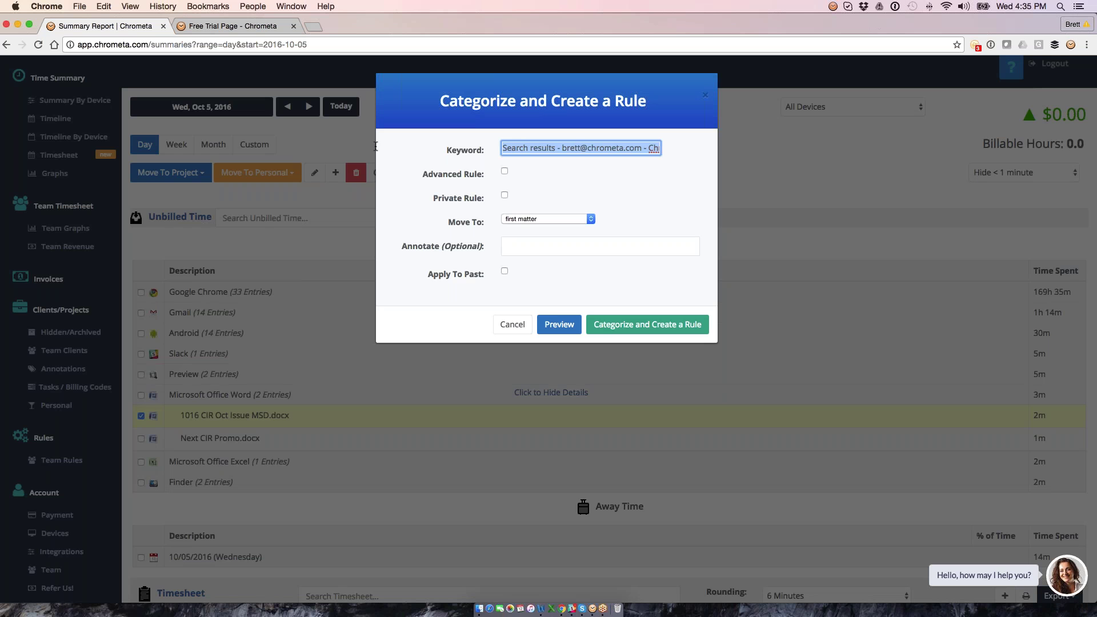
key(BackSpace)
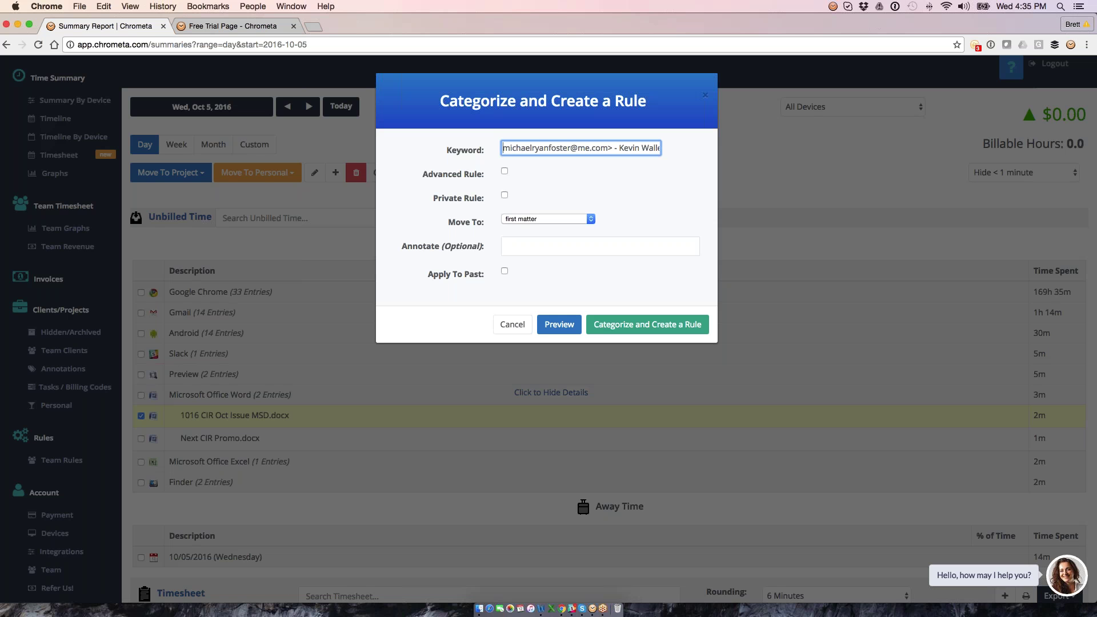
drag(608, 148, 706, 143)
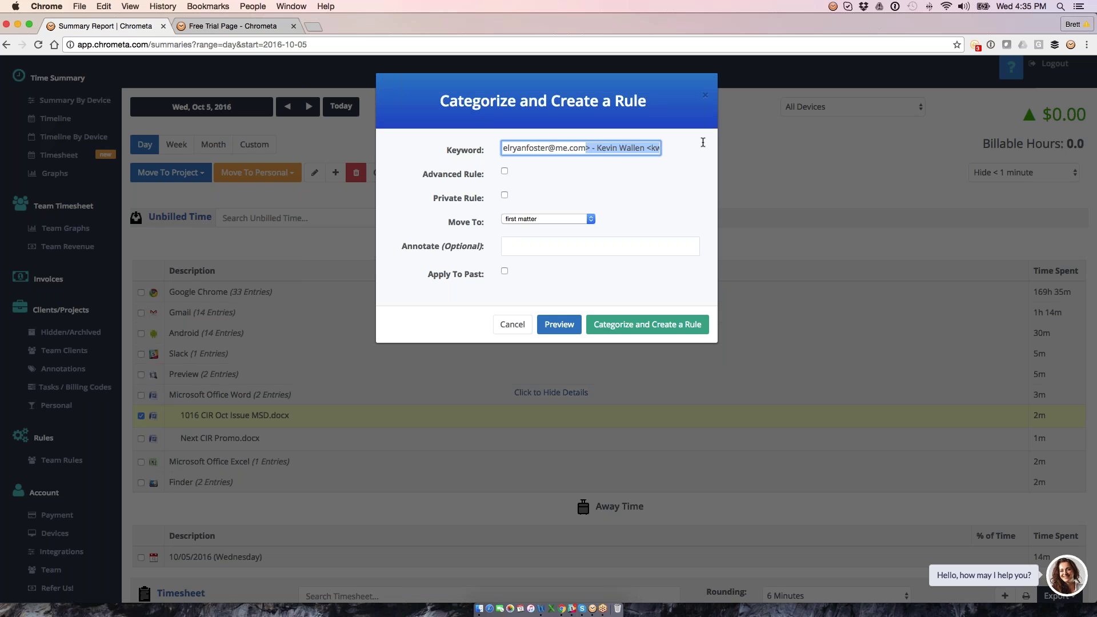
key(BackSpace)
click(596, 181)
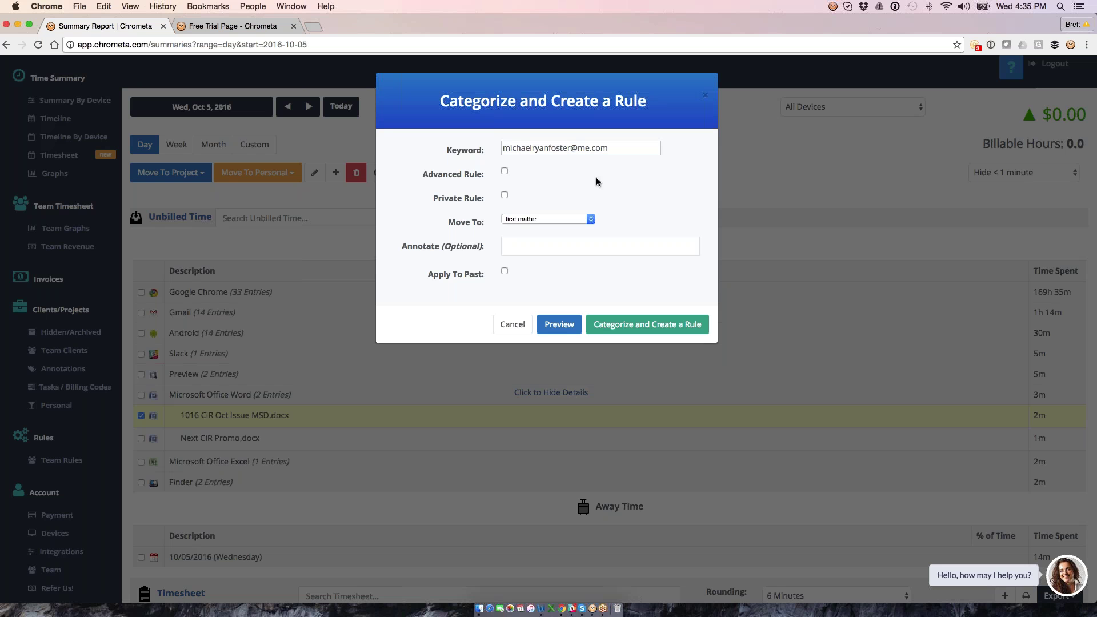
Keep first matter as destination, enable Apply To Past, and preview matching entries
click(522, 220)
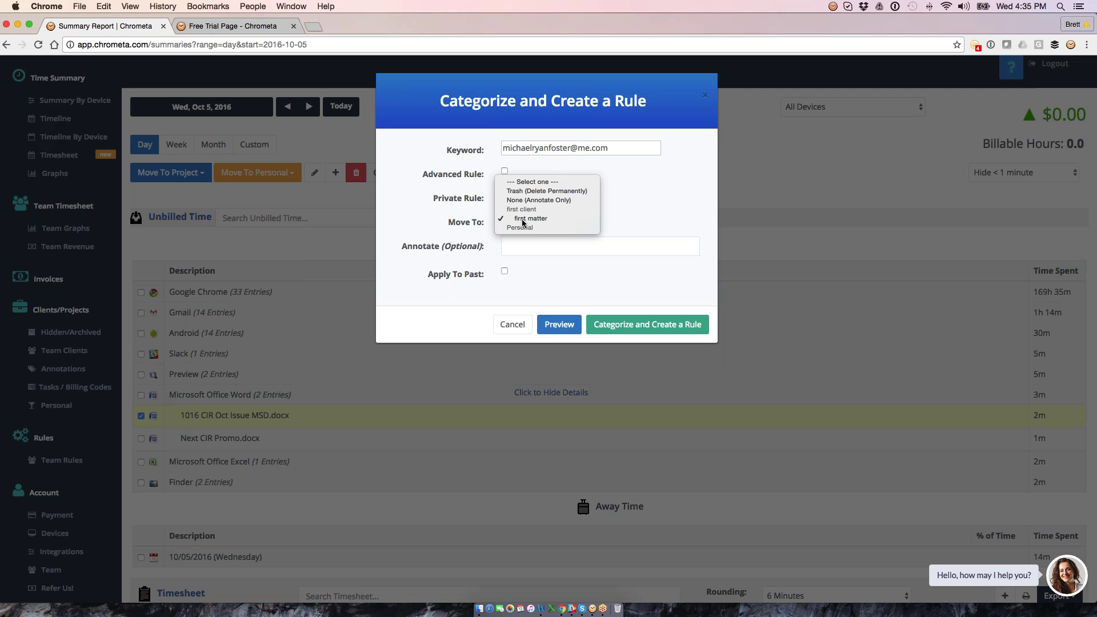
click(523, 220)
click(504, 271)
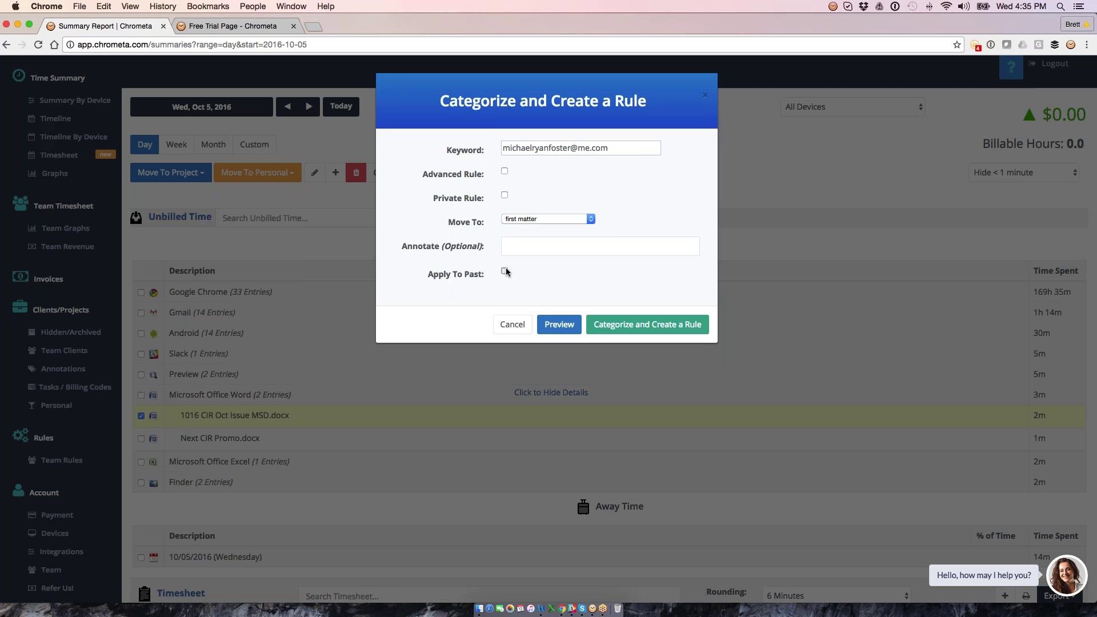
click(558, 332)
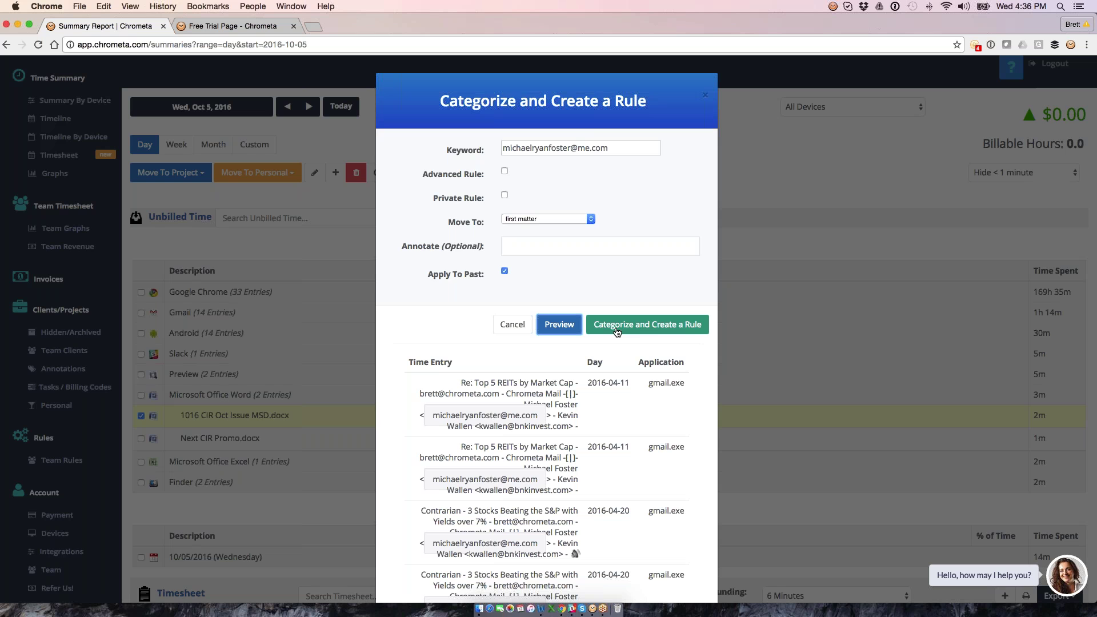
Save the rule and open a printable copy of the first client - first matter timesheet
click(618, 332)
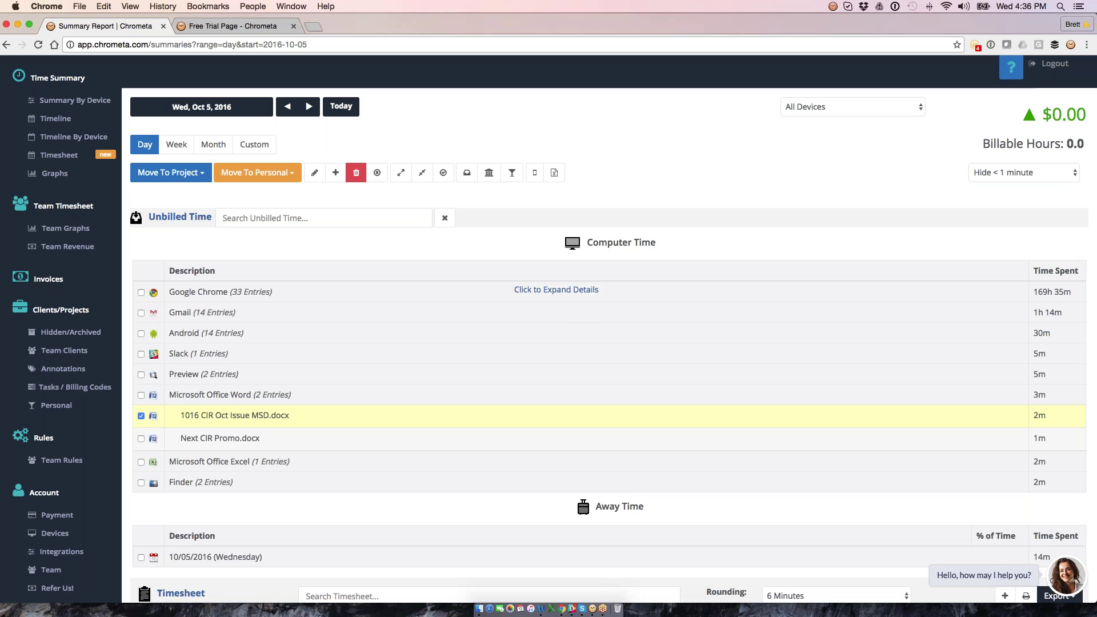
click(180, 217)
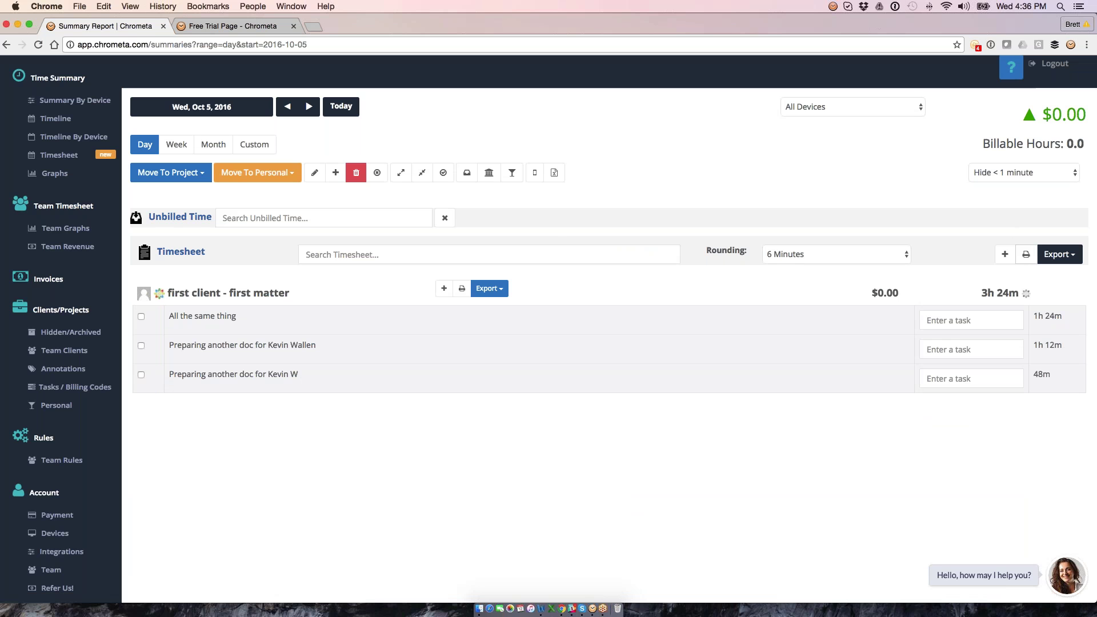
click(1027, 255)
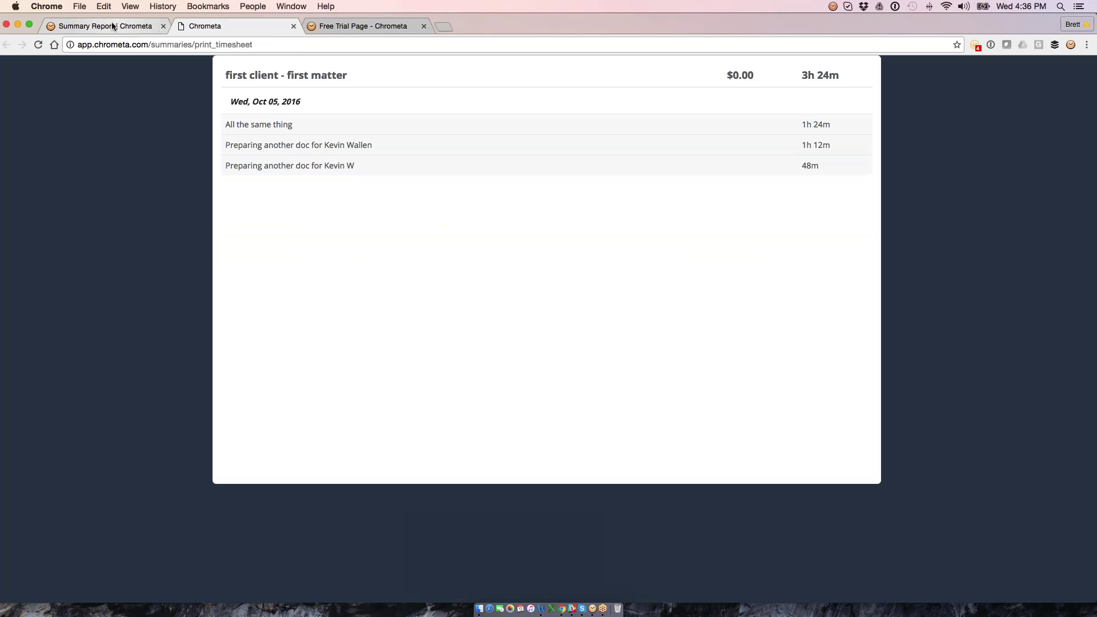
Return to the summary report and look over, then close, the timesheet export options
click(95, 25)
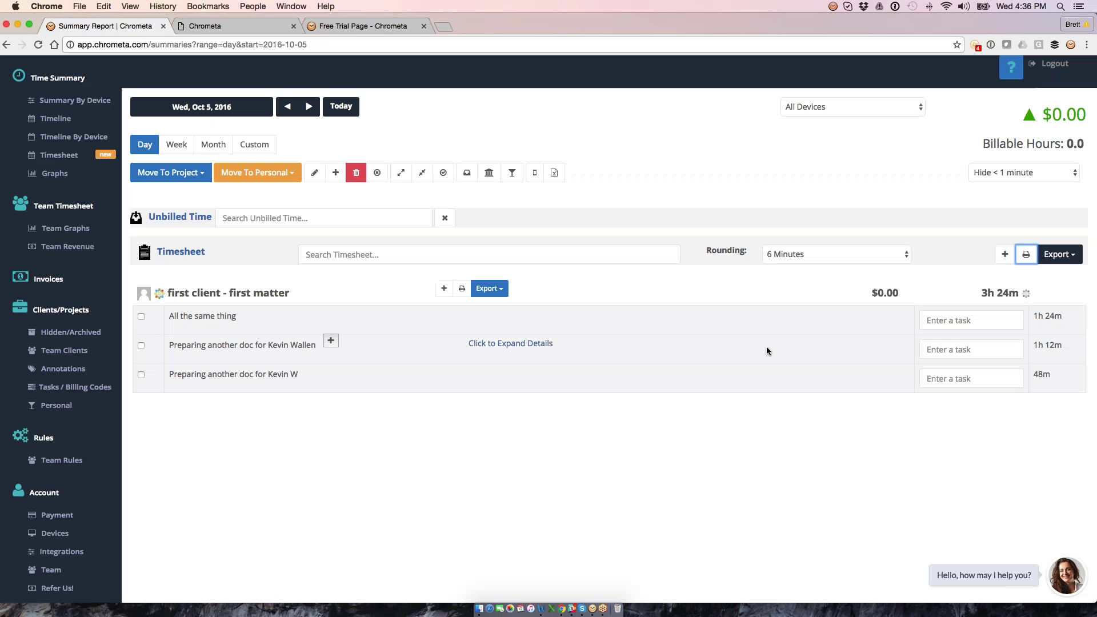
click(1059, 255)
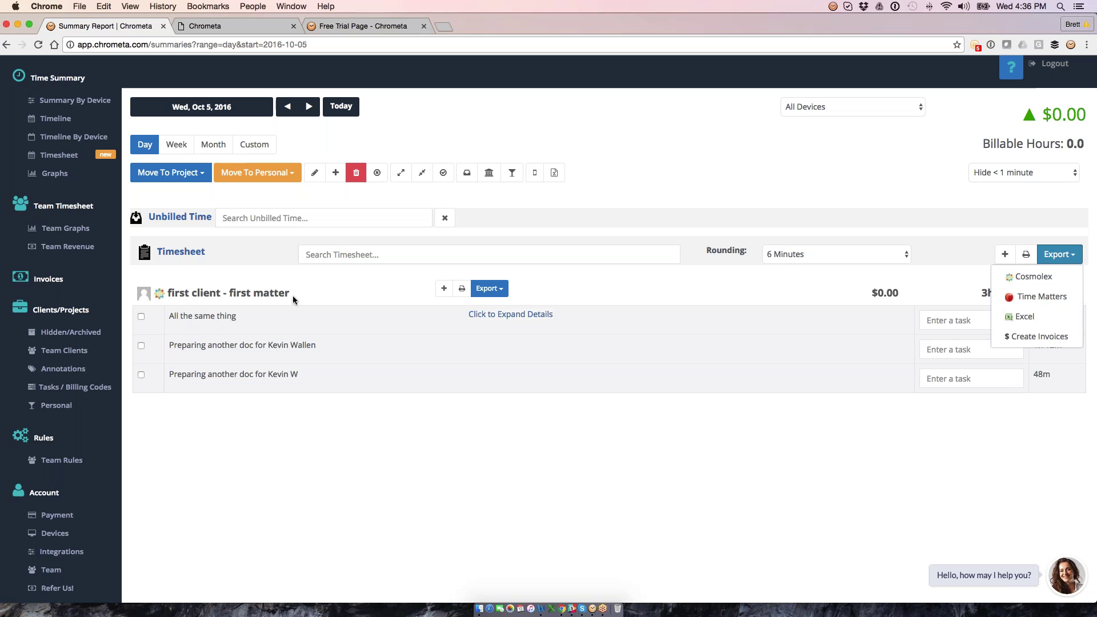
click(663, 290)
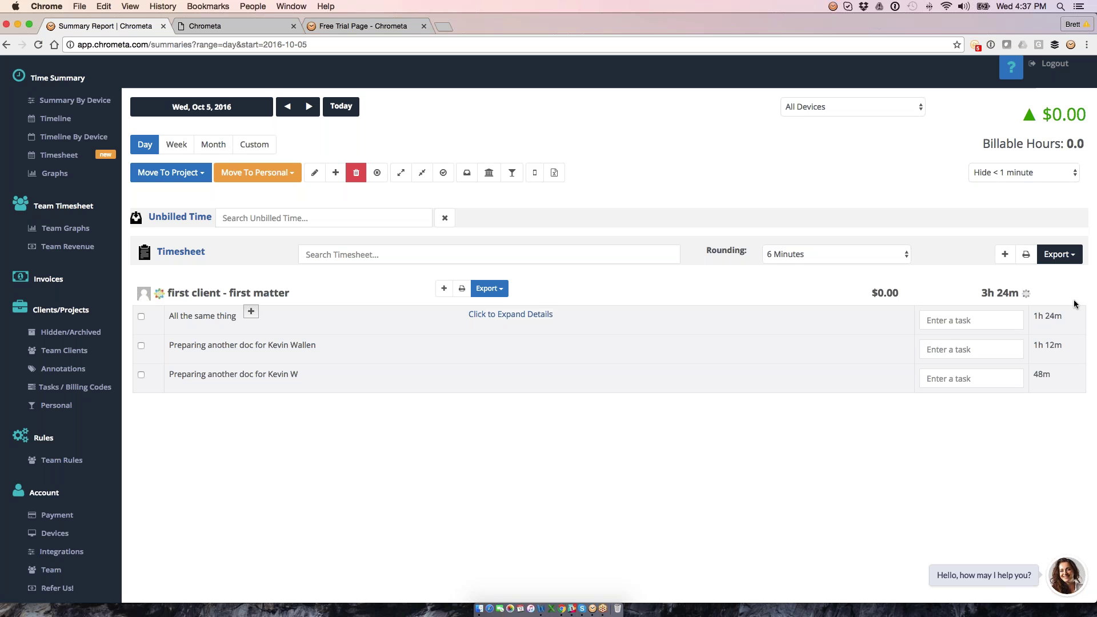
Show the export options, then browse the list of available integrations
click(1061, 254)
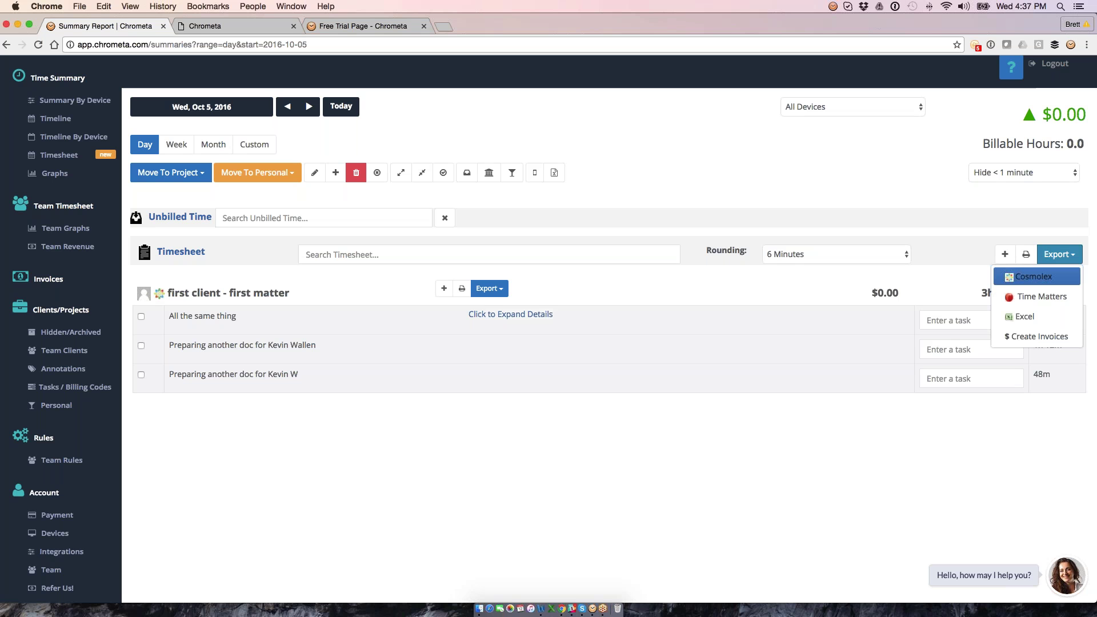
click(61, 552)
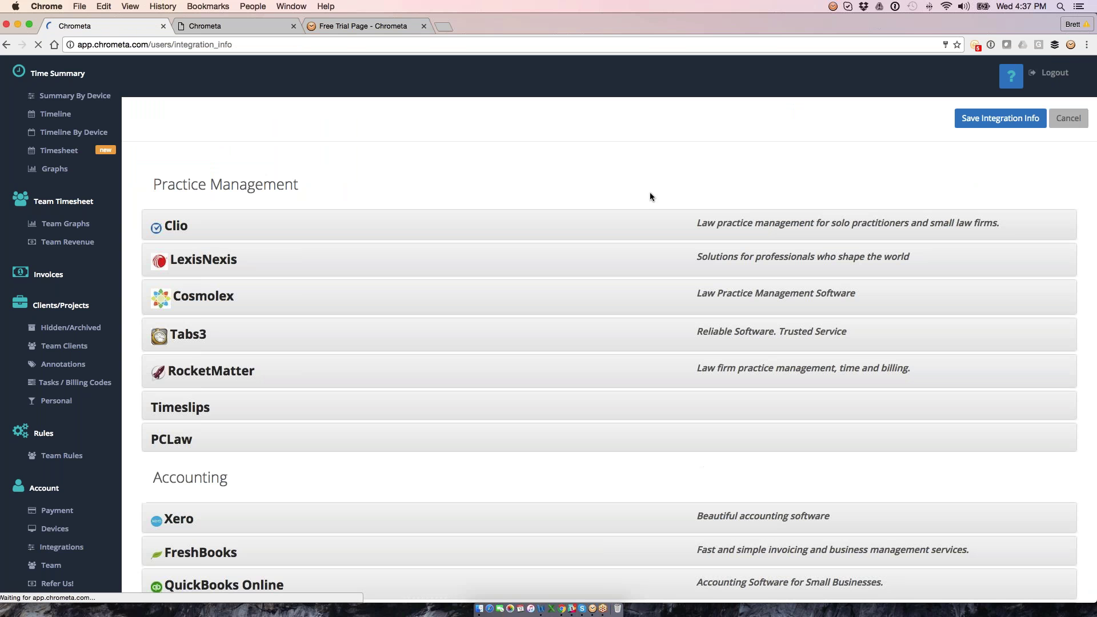
scroll(620, 231, down, 1)
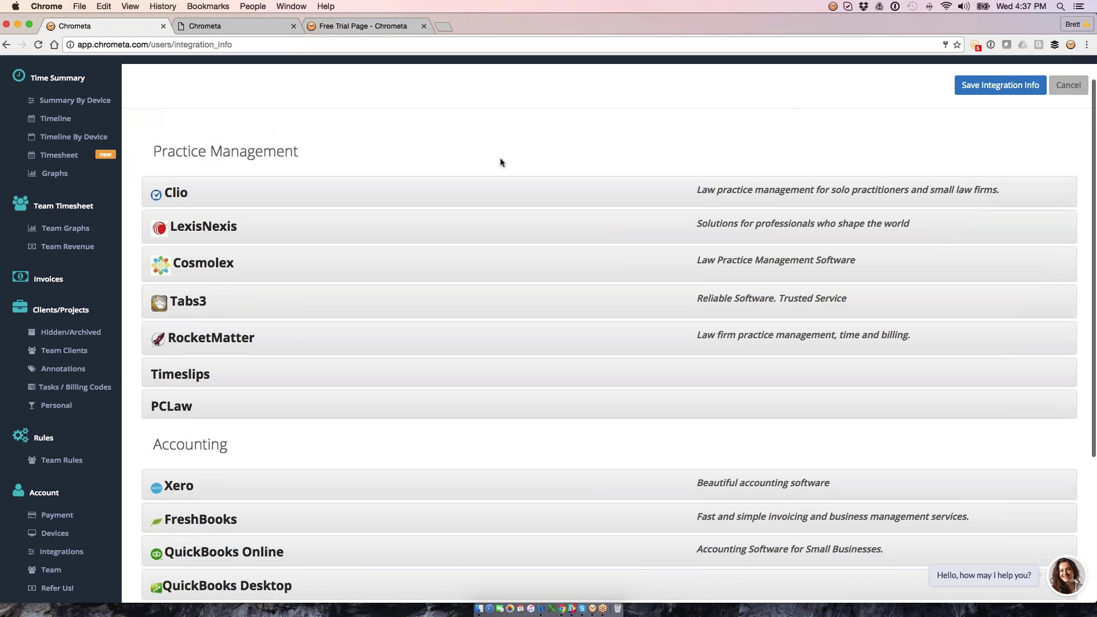
scroll(500, 162, down, 1)
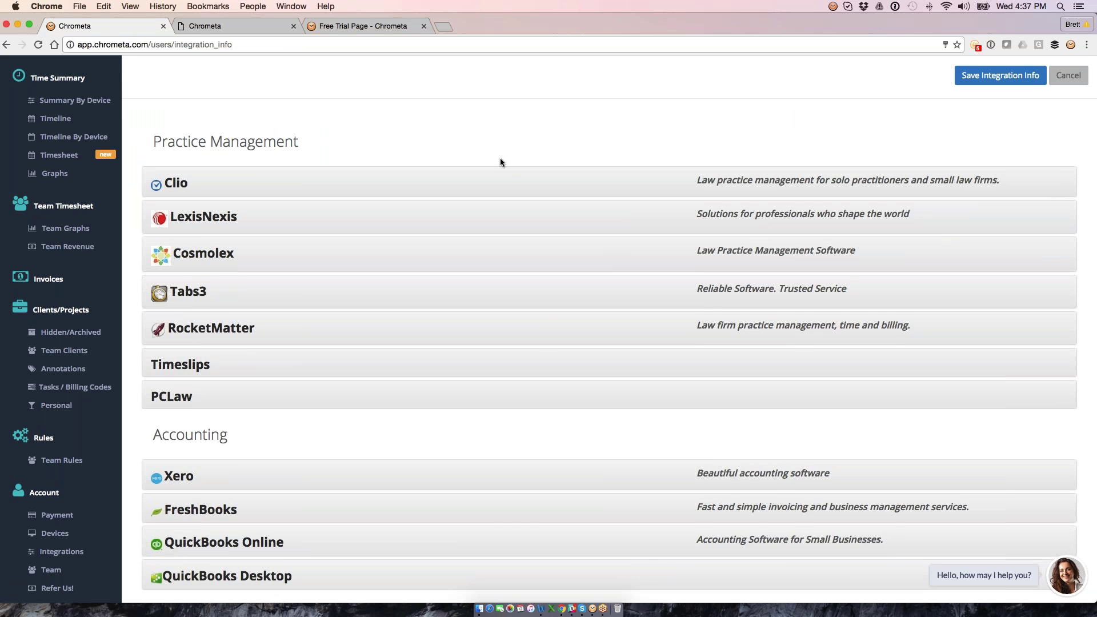
scroll(501, 162, down, 1)
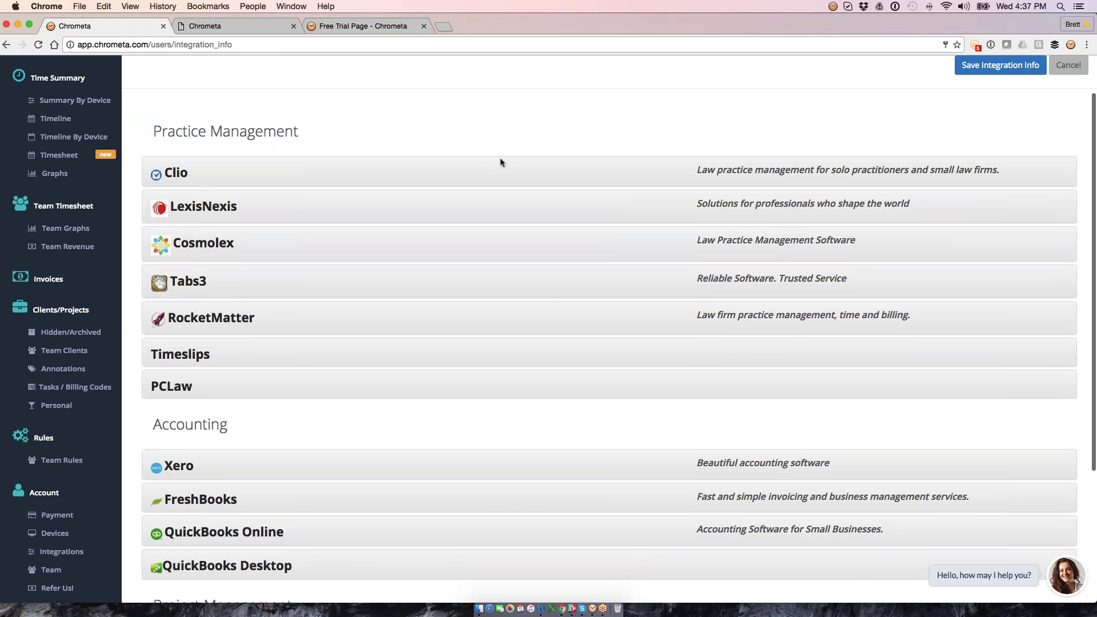
scroll(500, 161, down, 1)
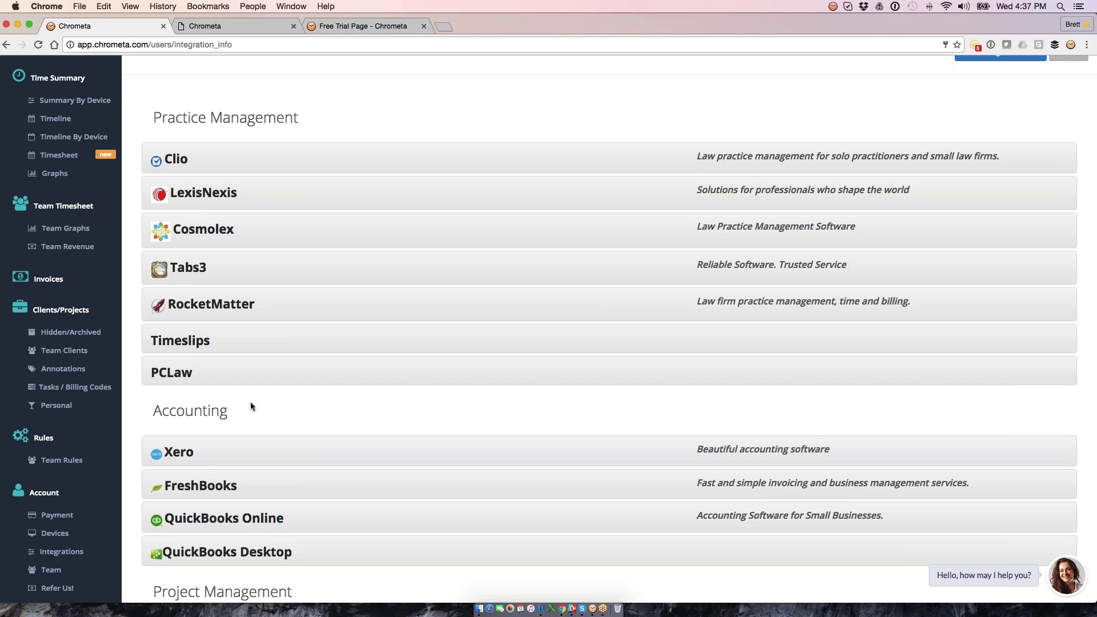
scroll(250, 407, down, 1)
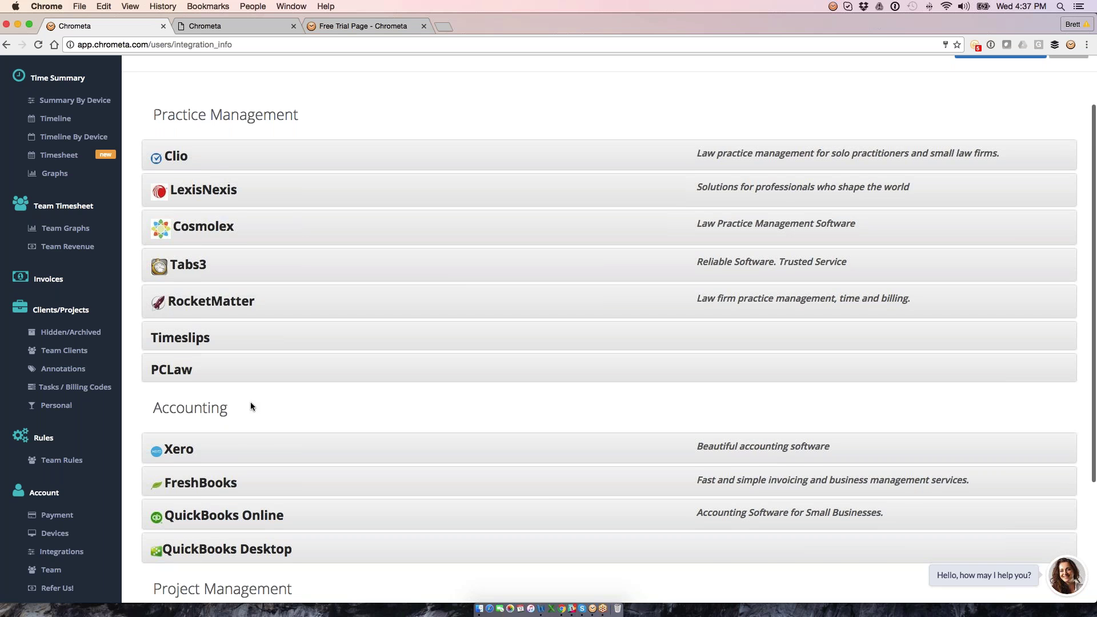
scroll(250, 407, down, 5)
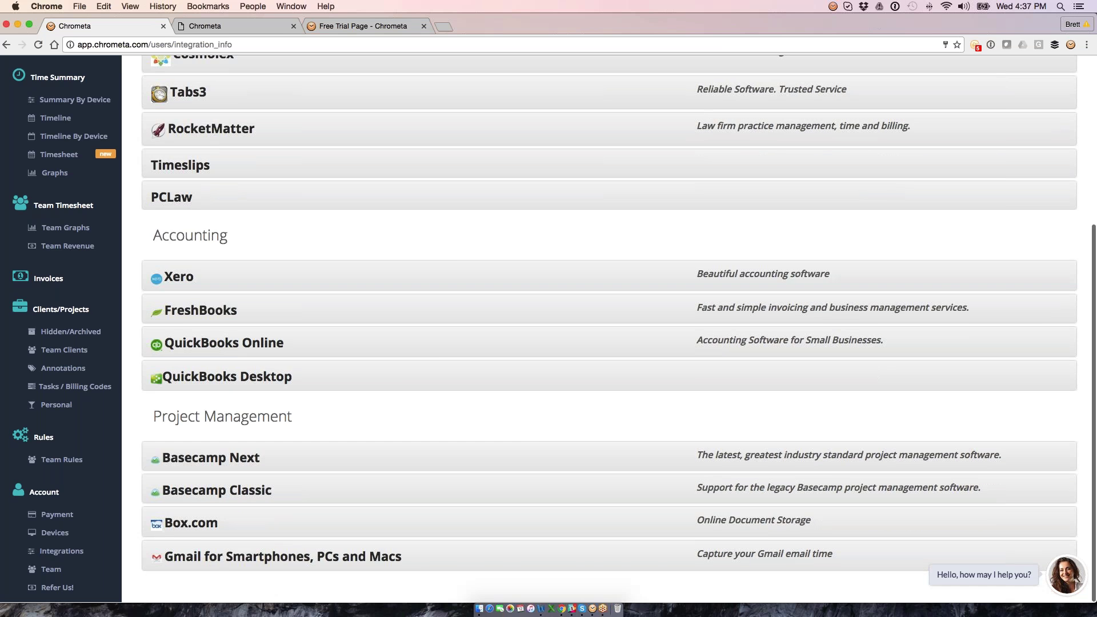
scroll(388, 140, up, 8)
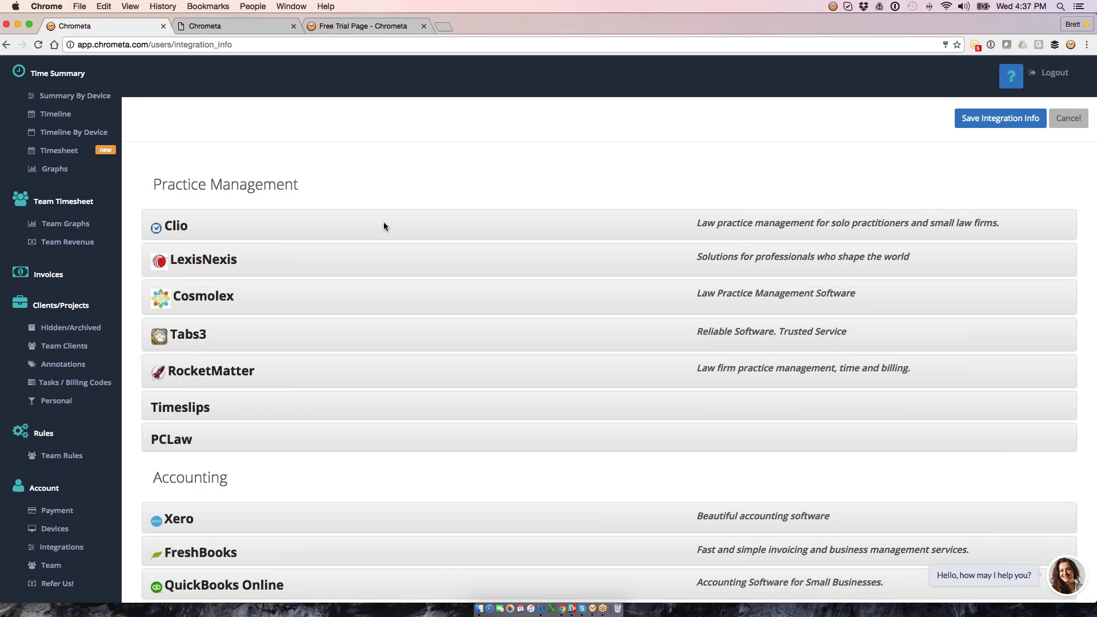
Expand Clio's integration and begin connecting it, then view the Clients & Projects list
click(722, 221)
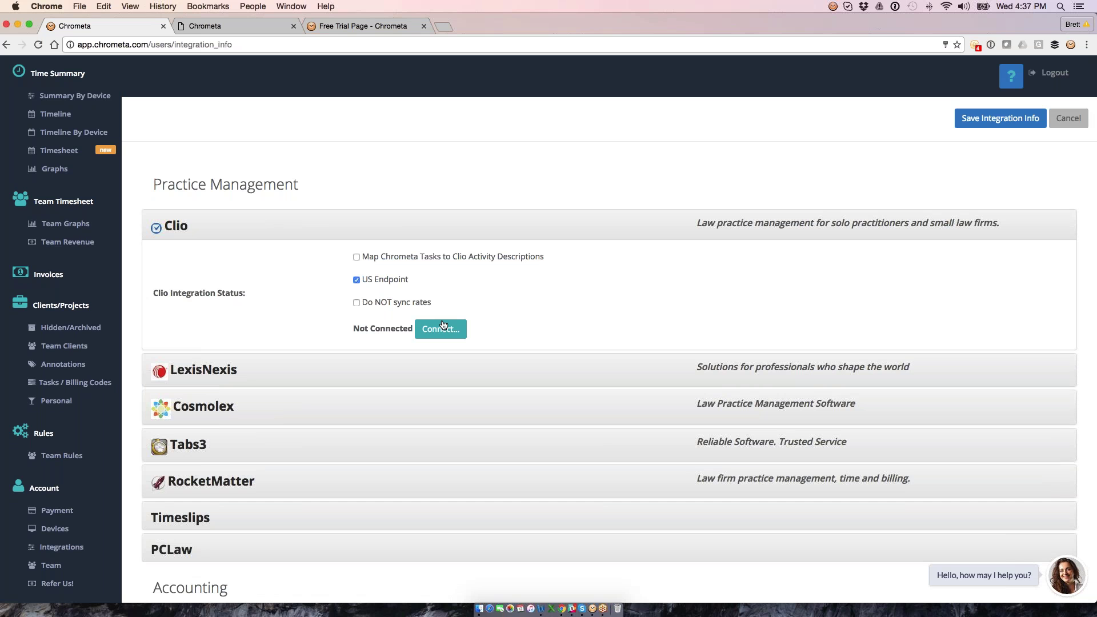
click(443, 324)
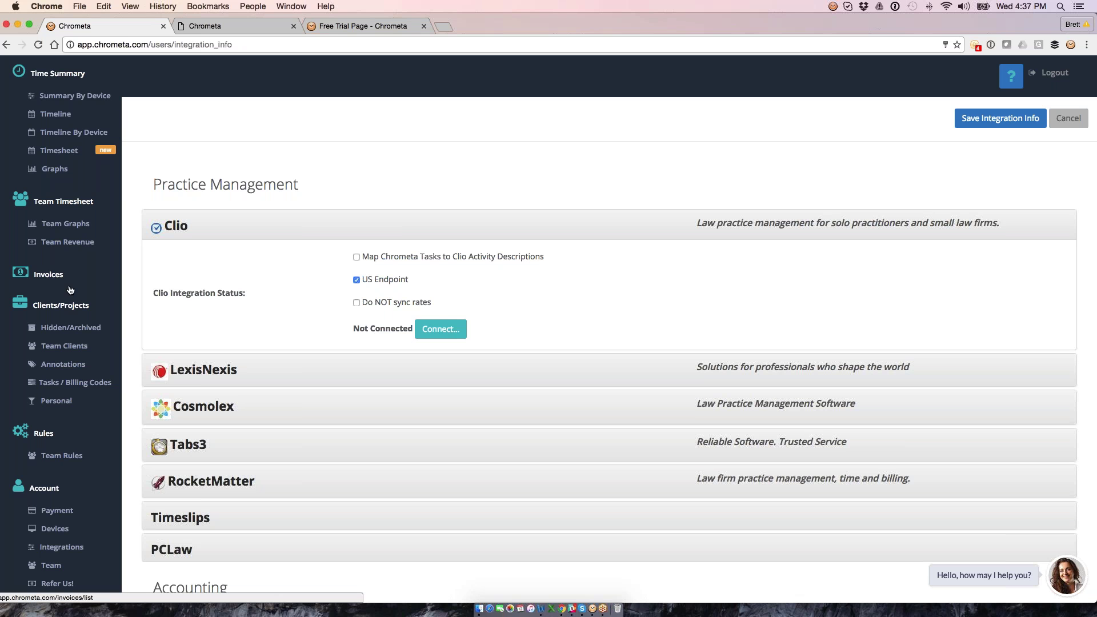
click(55, 307)
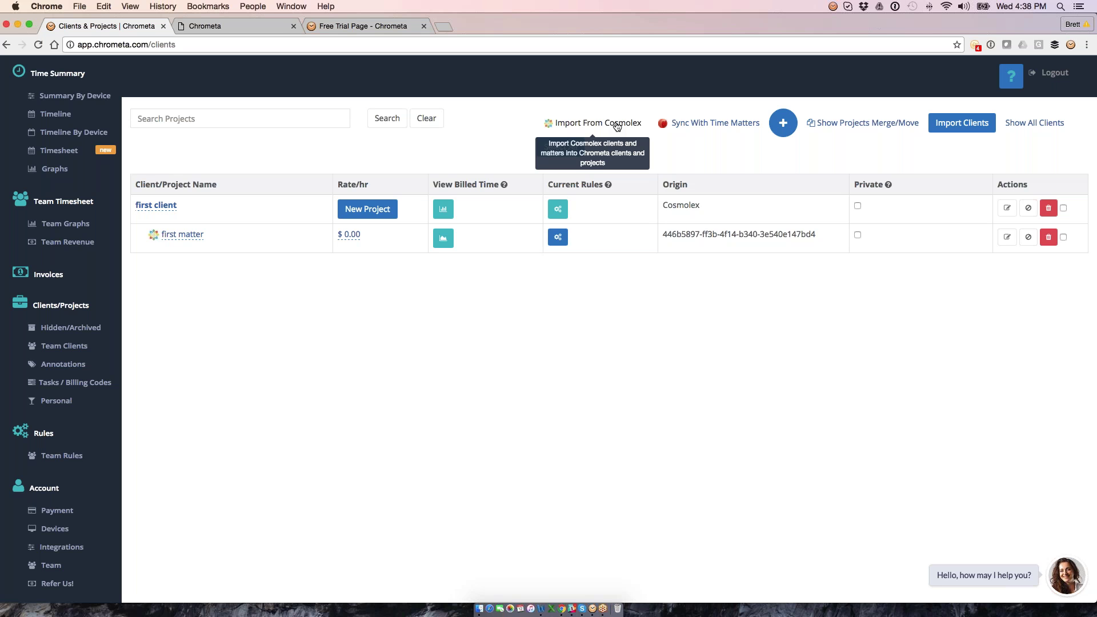
Start a Cosmolex import, then view the weekly summary for Oct 2–8, 2016
click(617, 125)
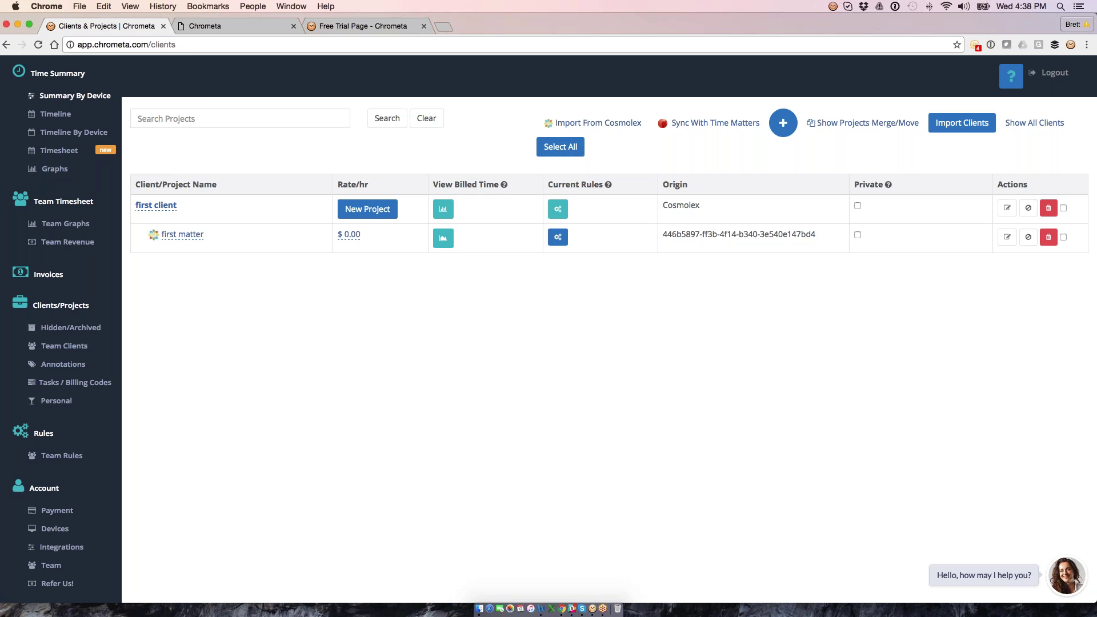
click(74, 95)
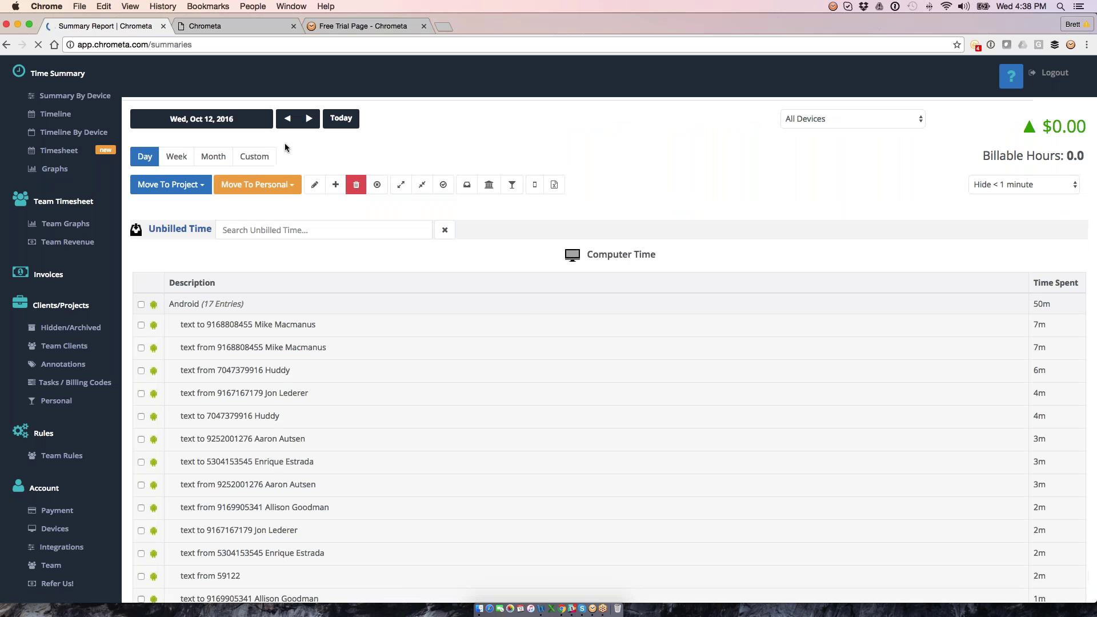
click(180, 160)
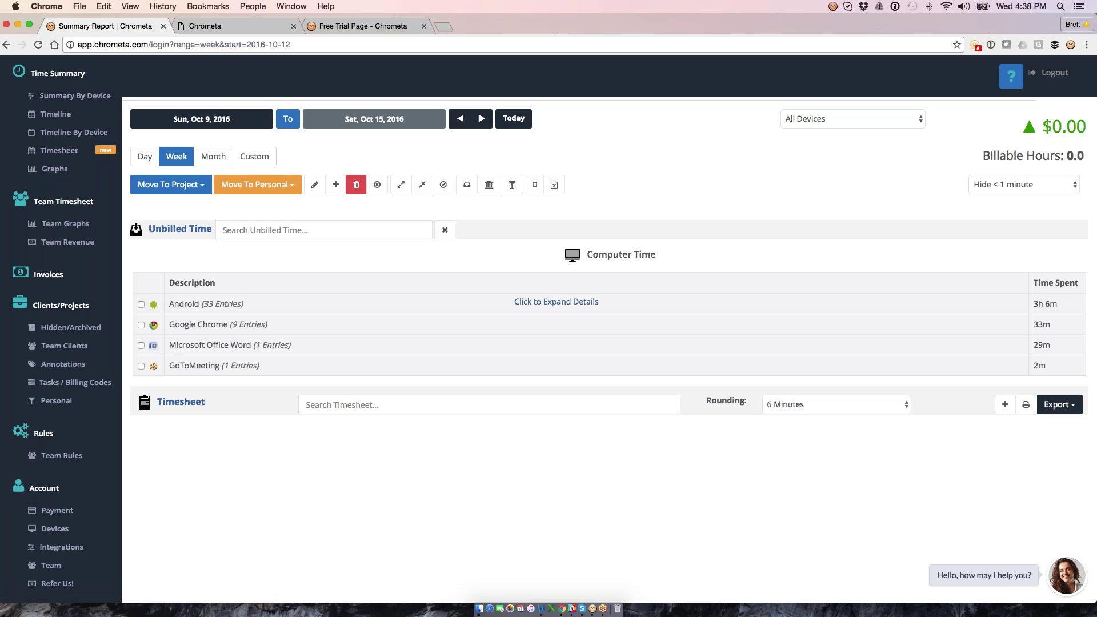
click(460, 131)
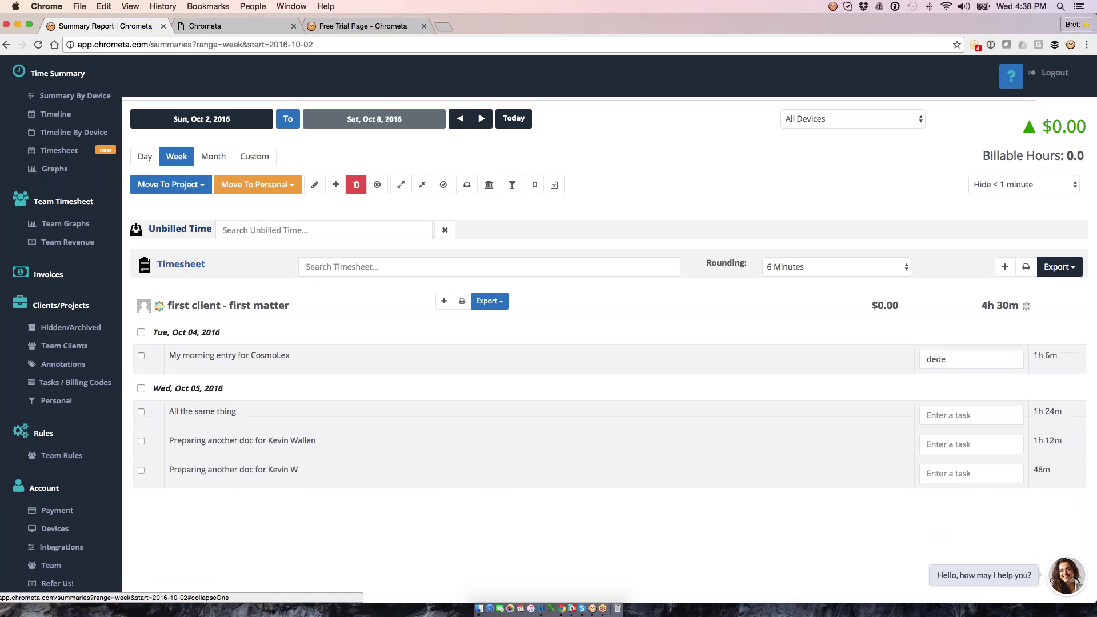
Reload the weekly summary by device, showing Google Chrome at 180h 24m over 82 entries
click(1058, 267)
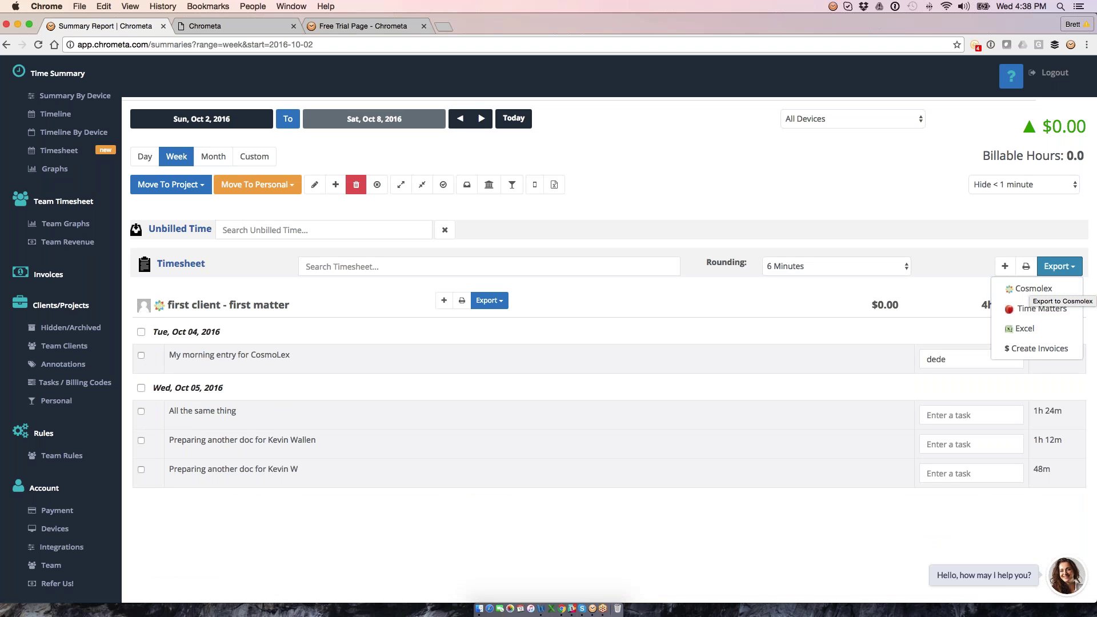
key(Escape)
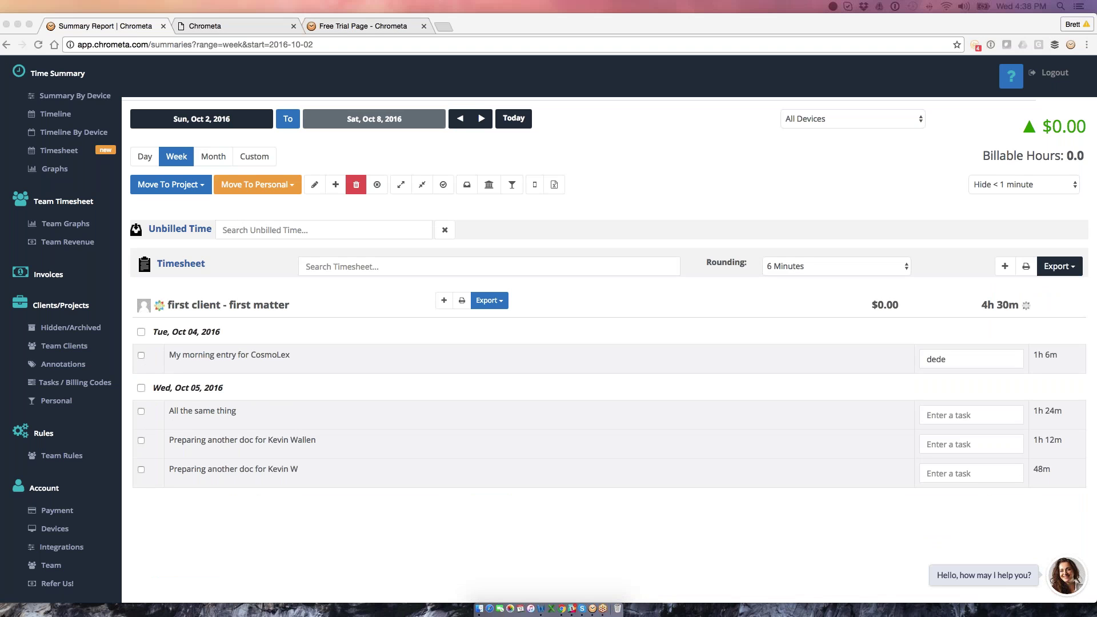
click(679, 185)
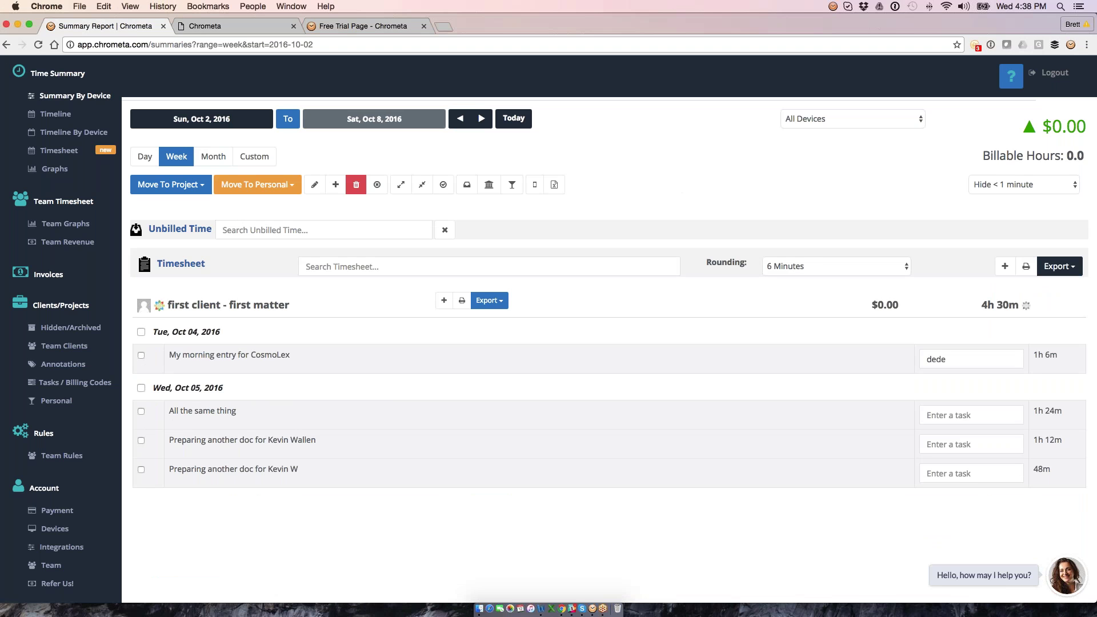
click(74, 96)
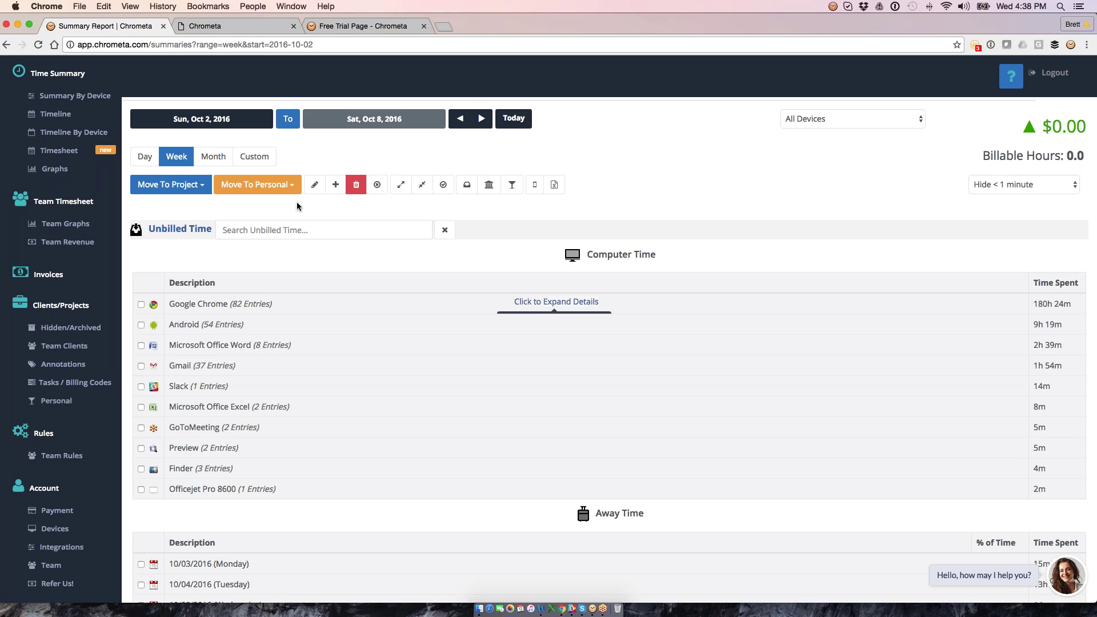
Narrow the report to Sun, Oct 9, 2016 and expand Android's 14 unbilled entries
click(520, 123)
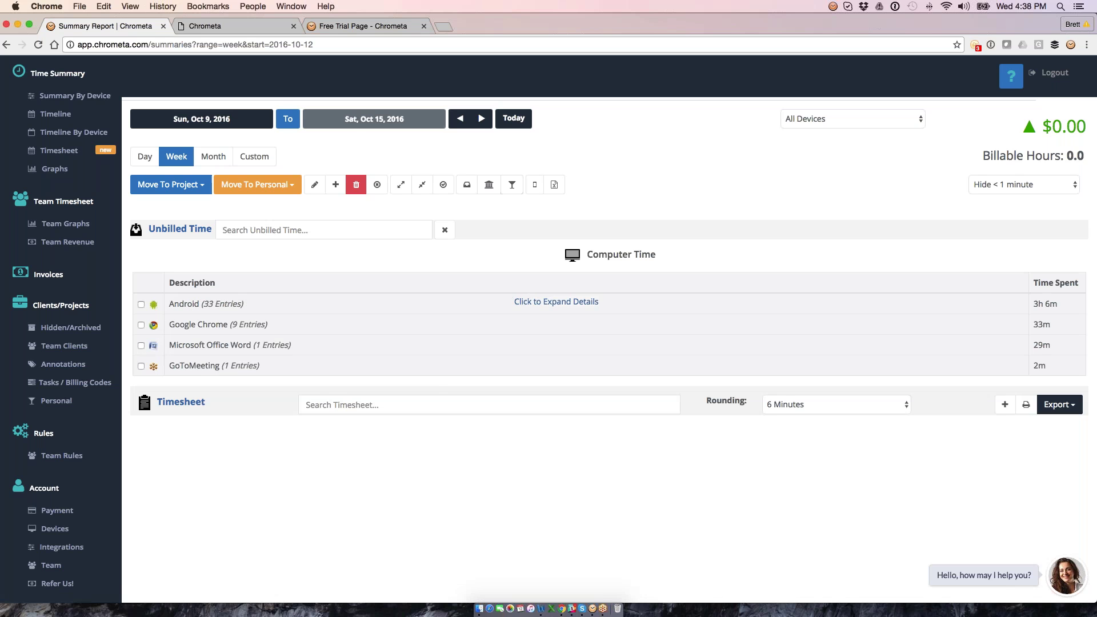
click(144, 156)
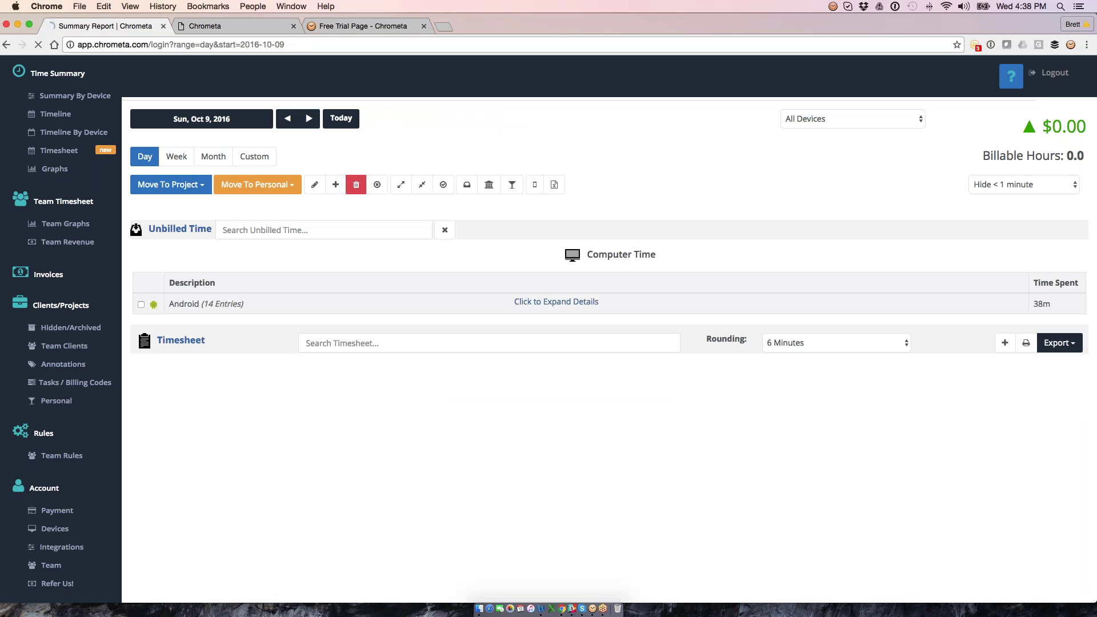
click(550, 302)
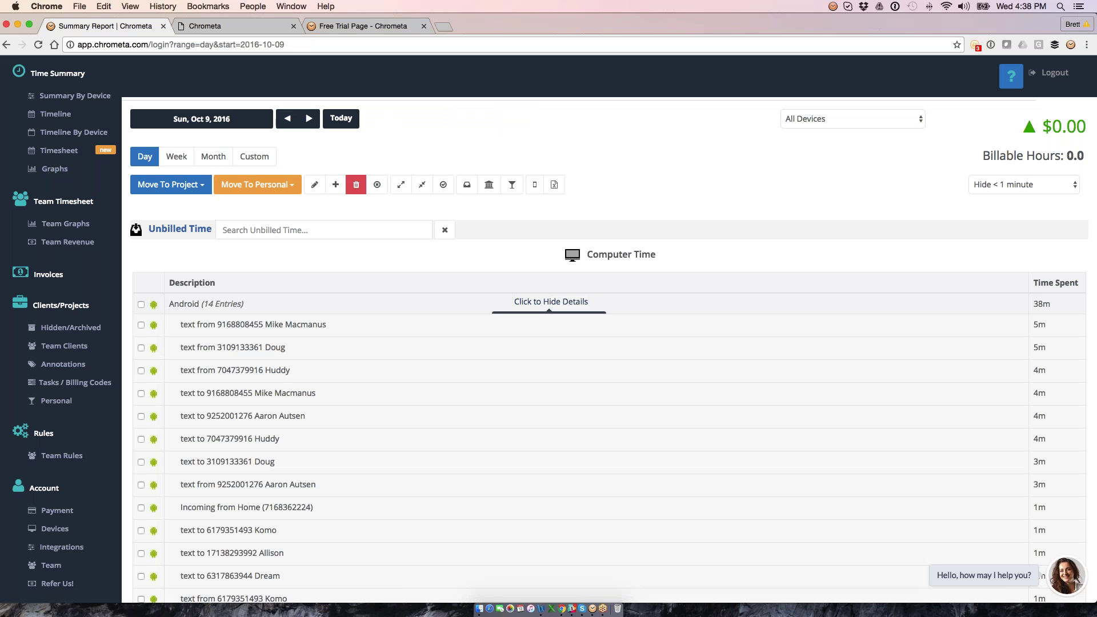
Check the October 2016 calendar and close it, leaving the date unchanged
mouse_move(428, 323)
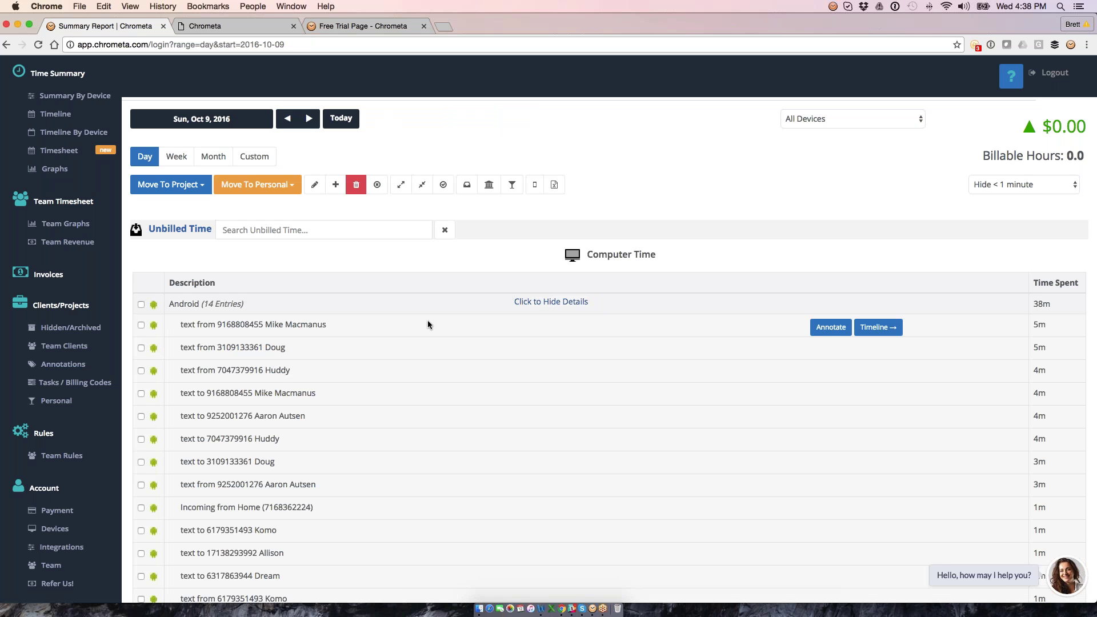
click(221, 117)
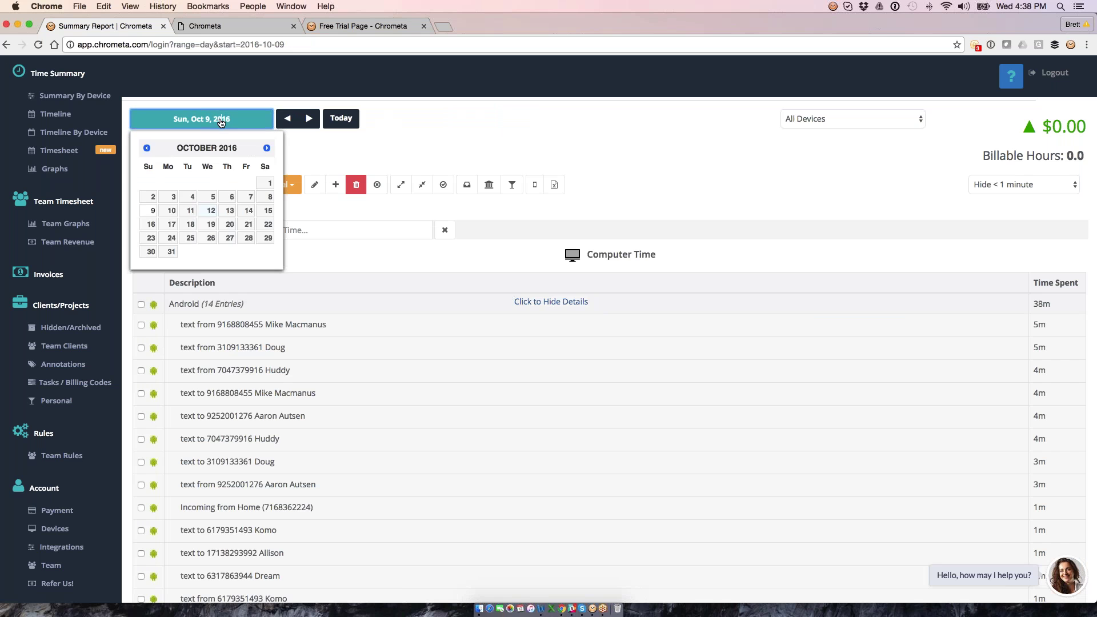
click(426, 164)
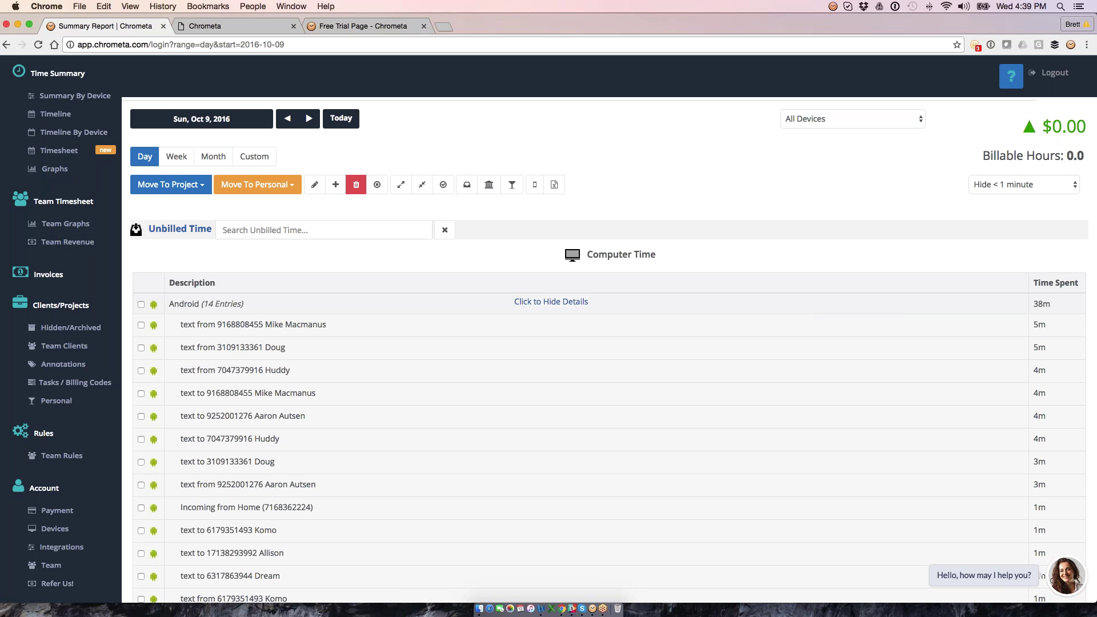
mouse_move(149, 325)
click(141, 325)
click(182, 184)
mouse_move(167, 250)
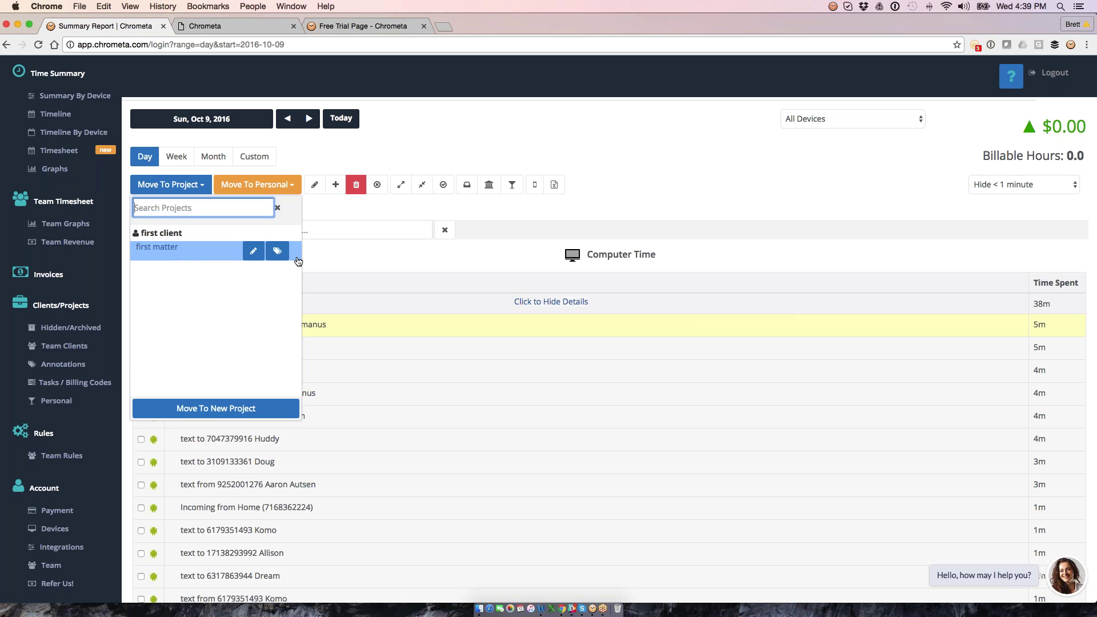
click(277, 252)
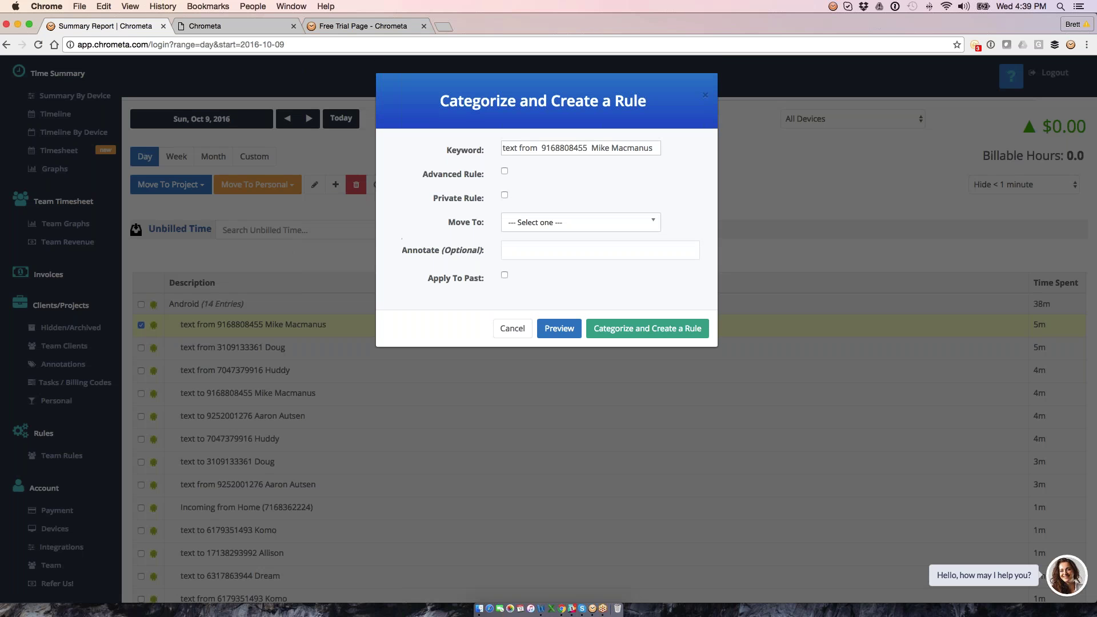
click(590, 146)
drag(590, 147, 656, 148)
key(BackSpace)
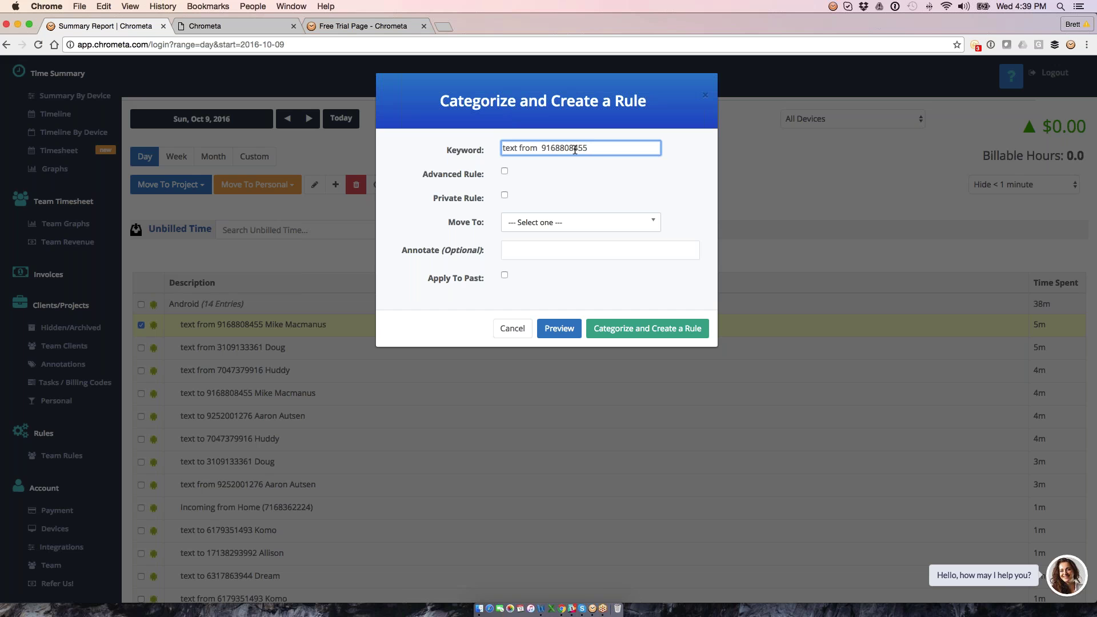
drag(541, 148, 503, 147)
key(BackSpace)
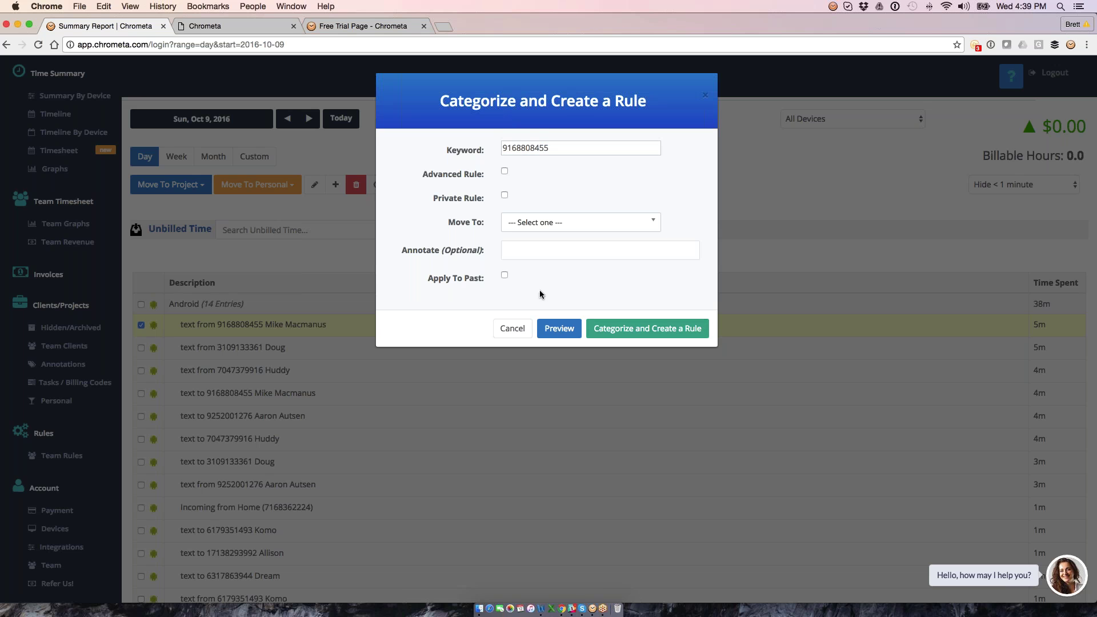
click(506, 327)
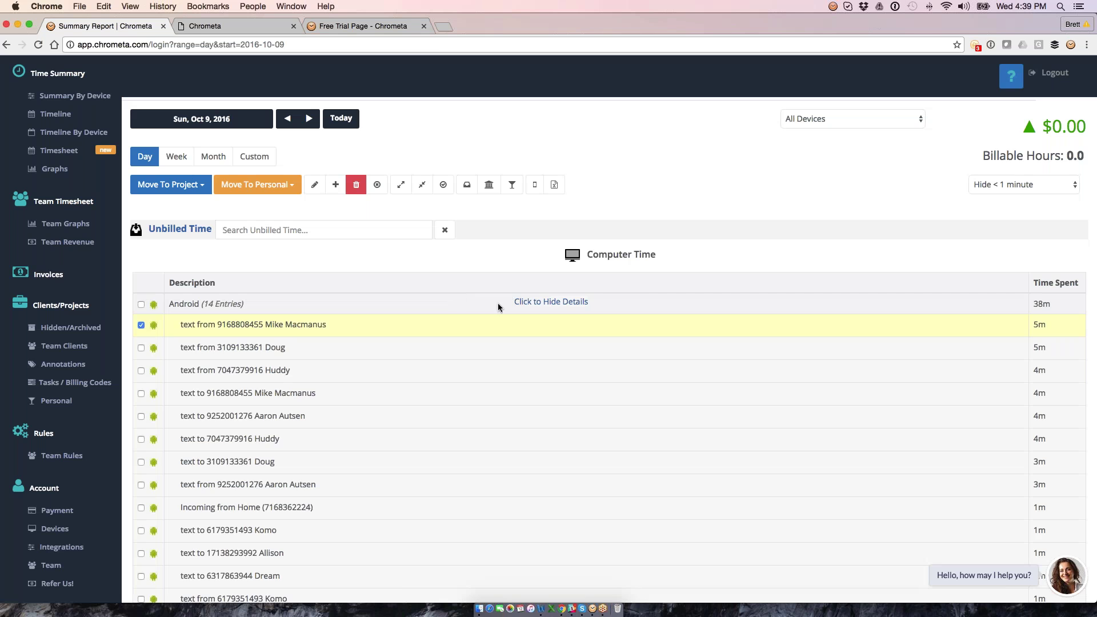
click(499, 303)
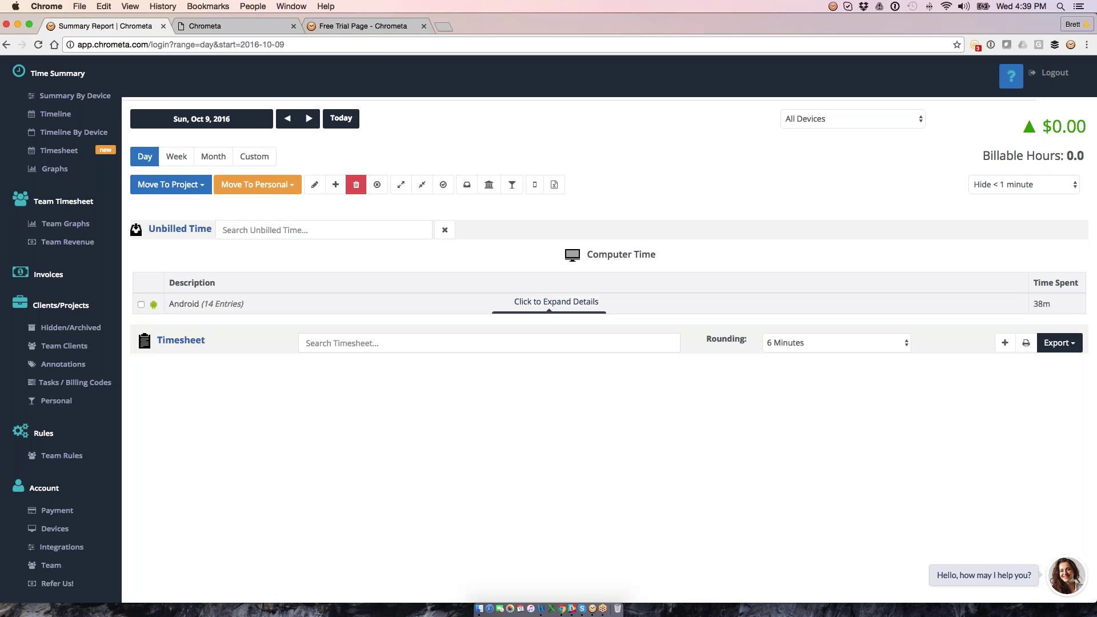
click(499, 303)
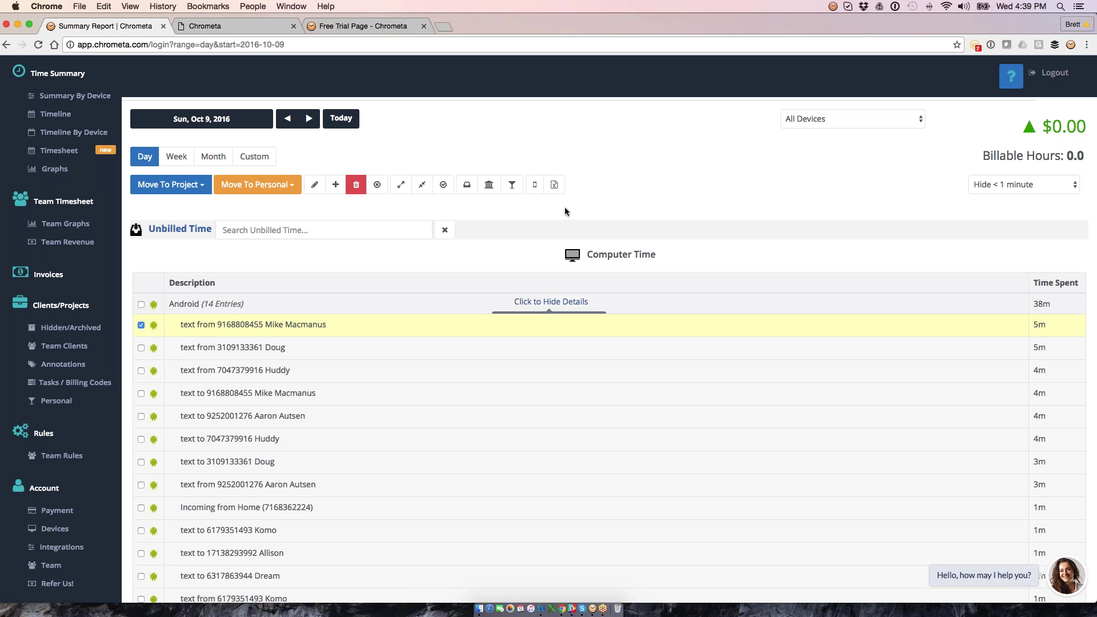
click(535, 188)
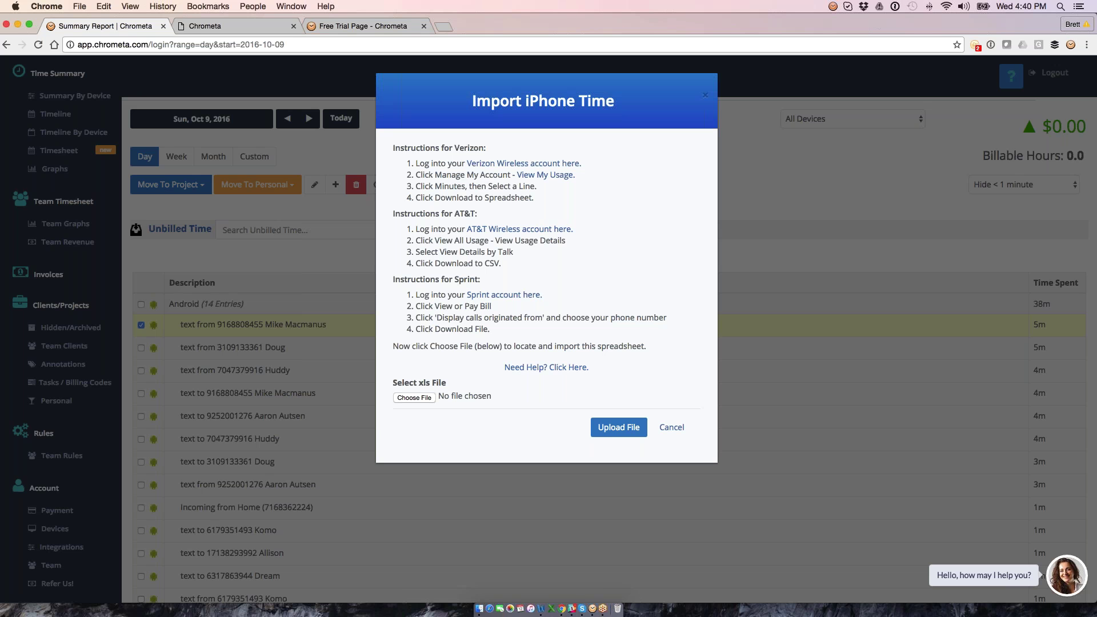
click(673, 429)
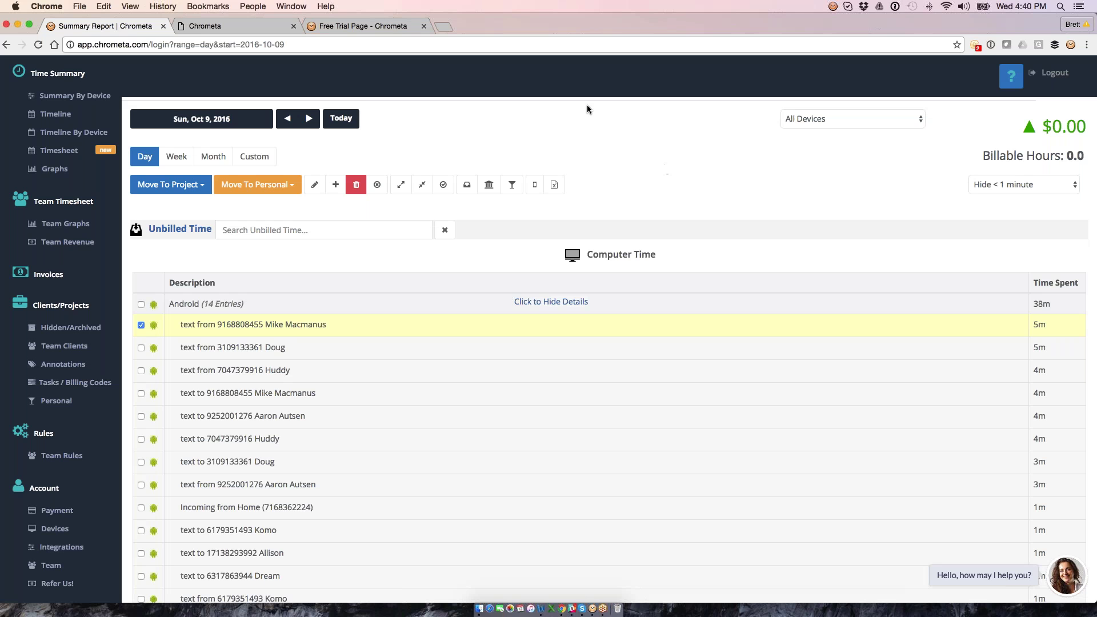
Browse the 30-Day Free Trial page's Windows, Mac, Android and iOS installation options
click(367, 26)
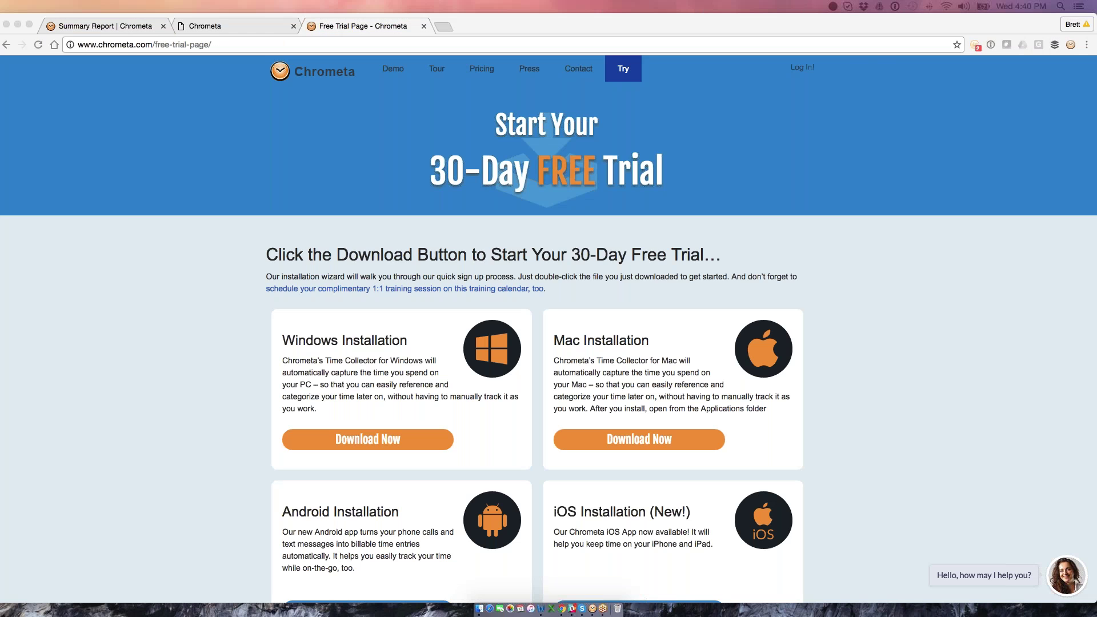
click(126, 248)
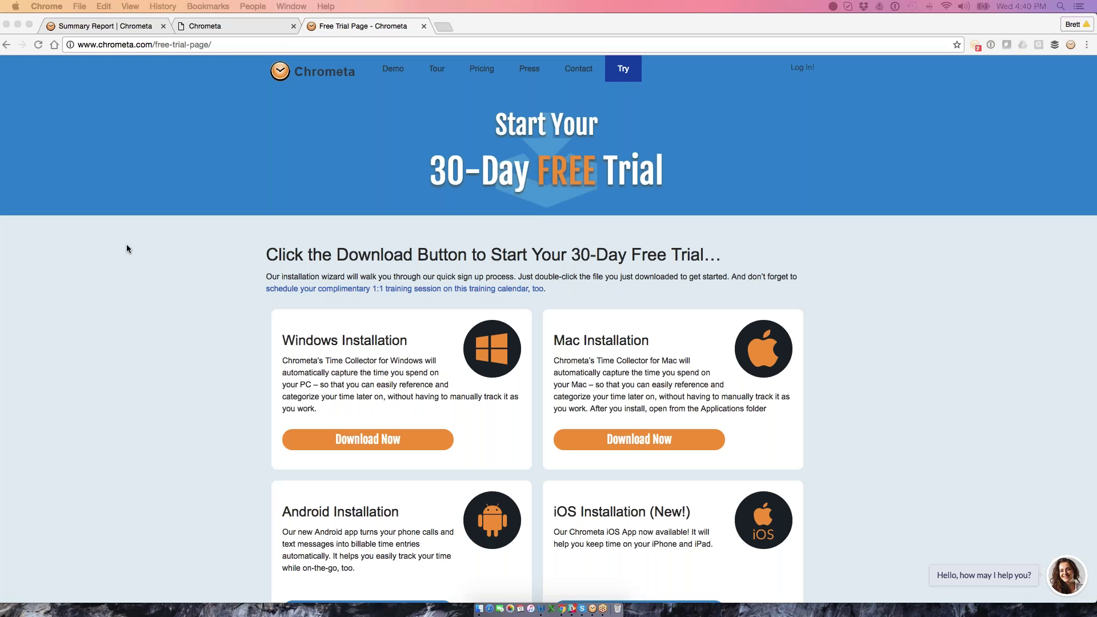
scroll(184, 339, down, 1)
scroll(184, 342, down, 4)
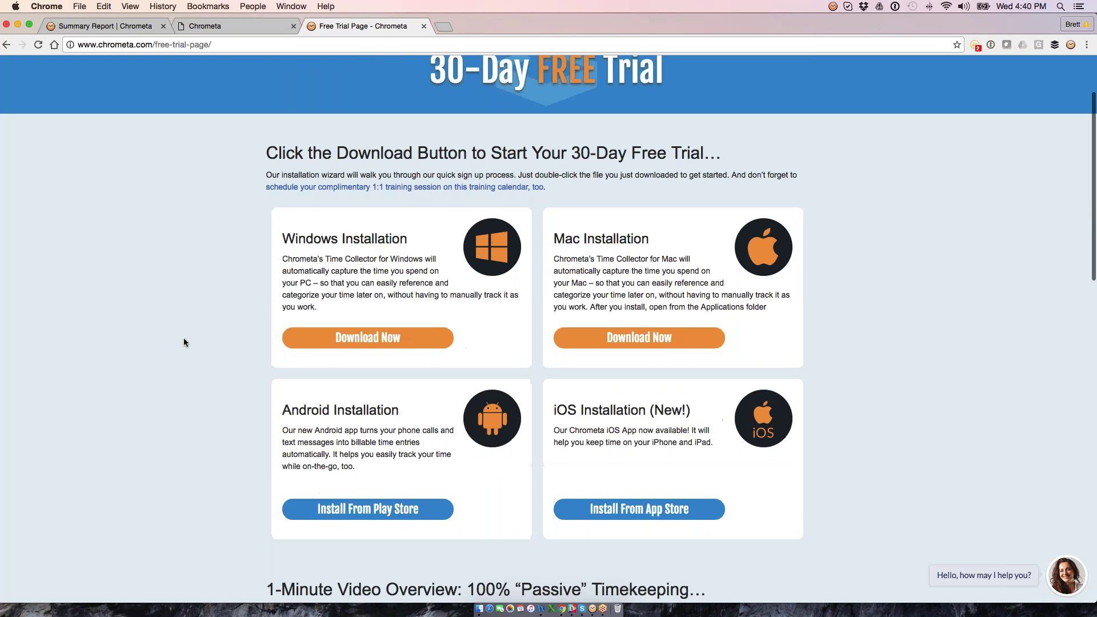
scroll(183, 342, down, 2)
scroll(183, 342, up, 4)
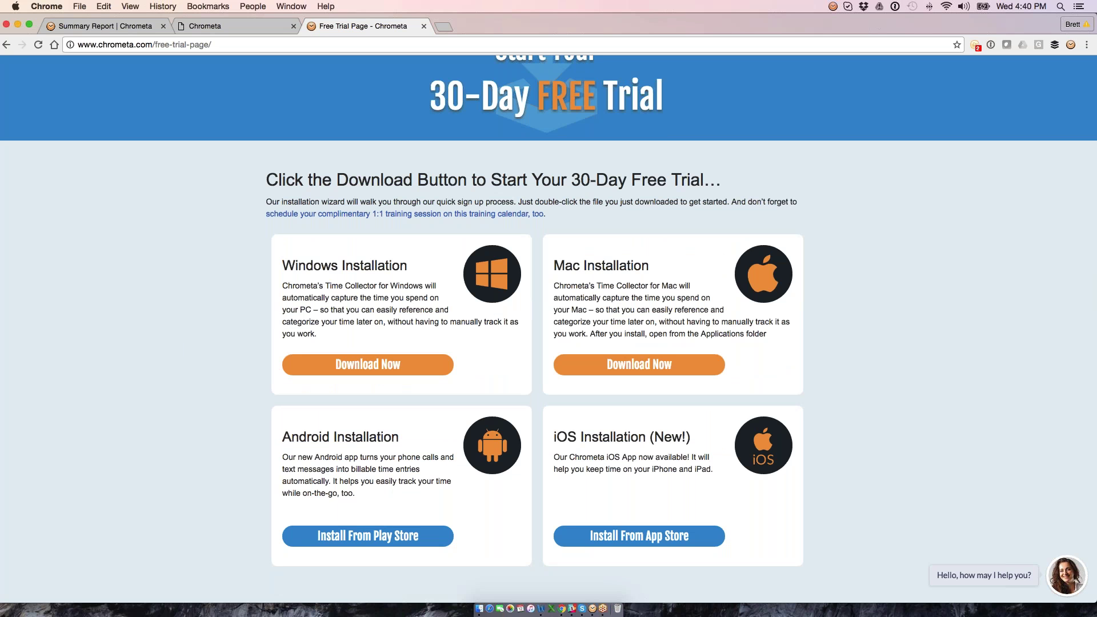
Select the free trial page's full web address, then go to the Contact page
click(212, 45)
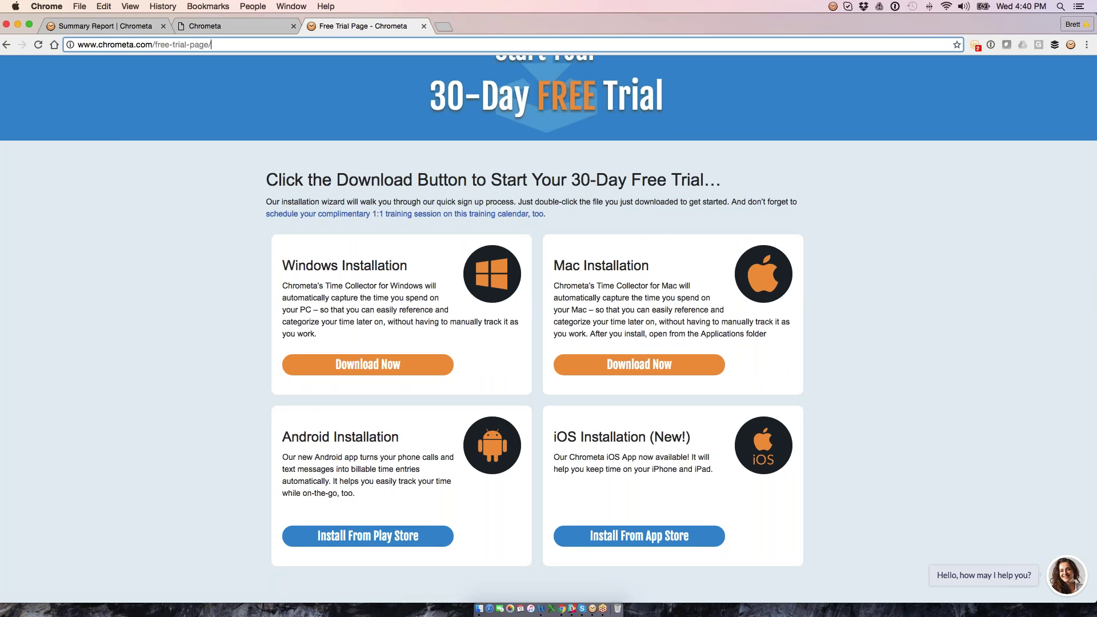
key(super+a)
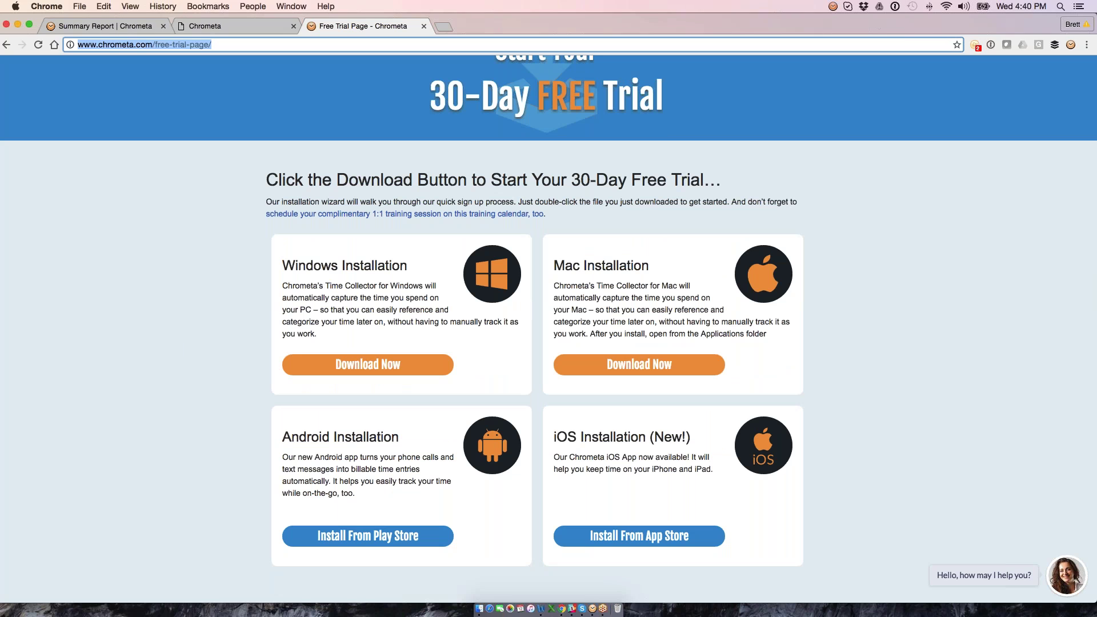
key(super+Tab)
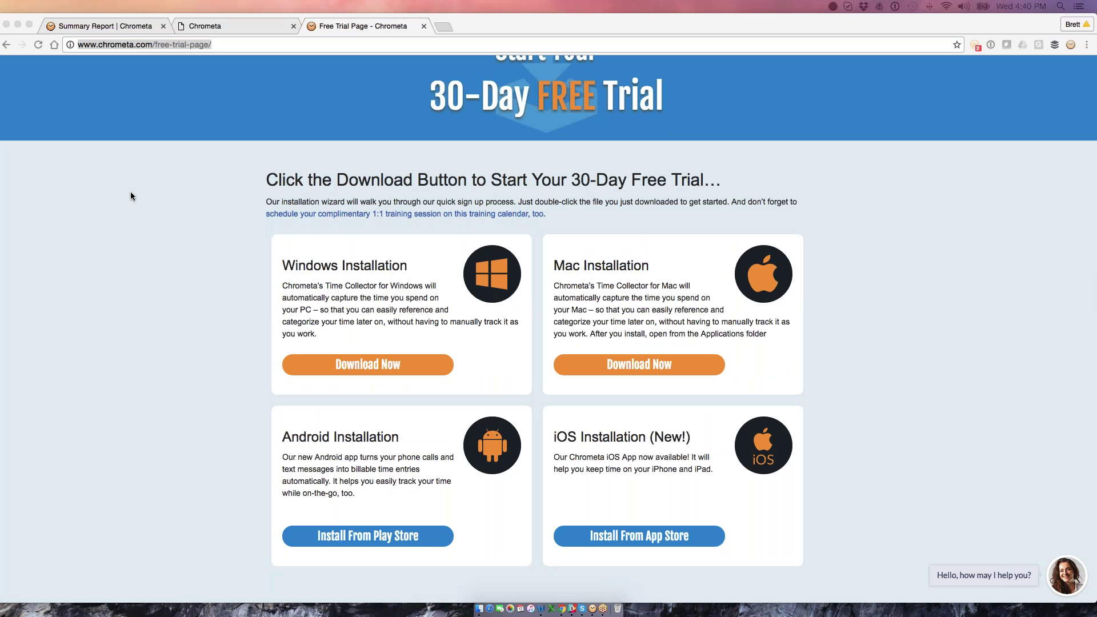
scroll(446, 147, up, 3)
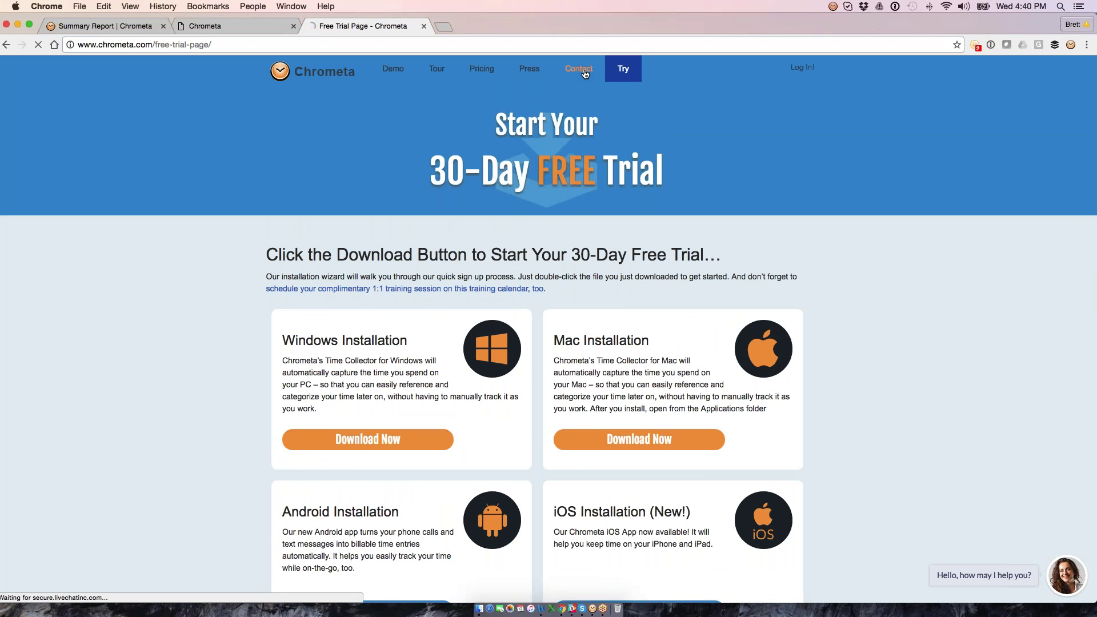
click(584, 71)
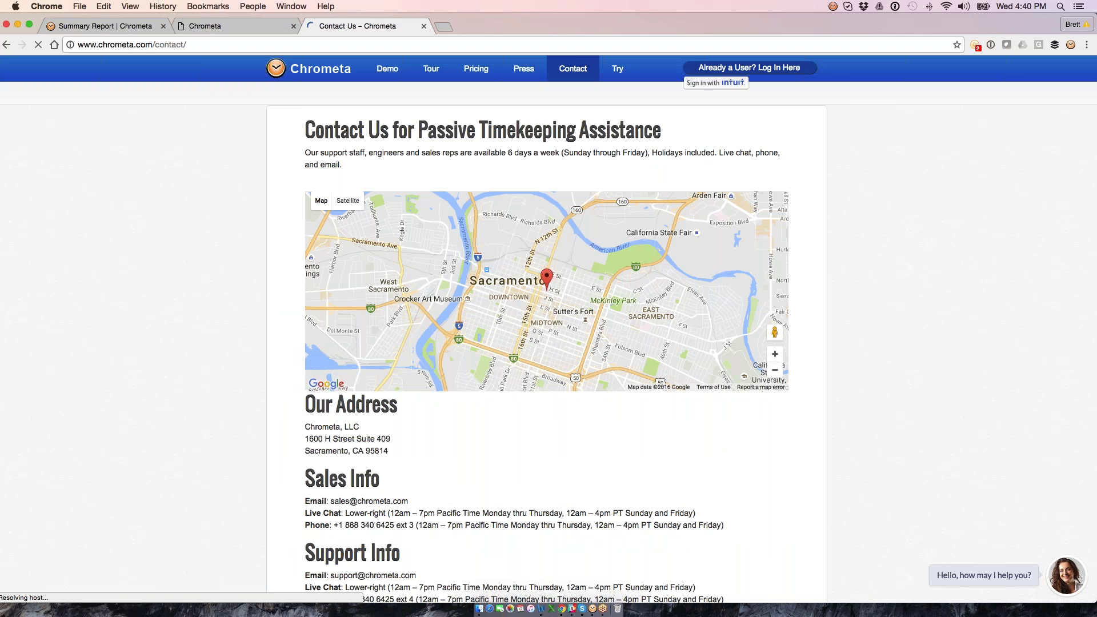
Review the Contact Us support hours: Sunday through Friday via live chat, phone and email
scroll(157, 526, down, 2)
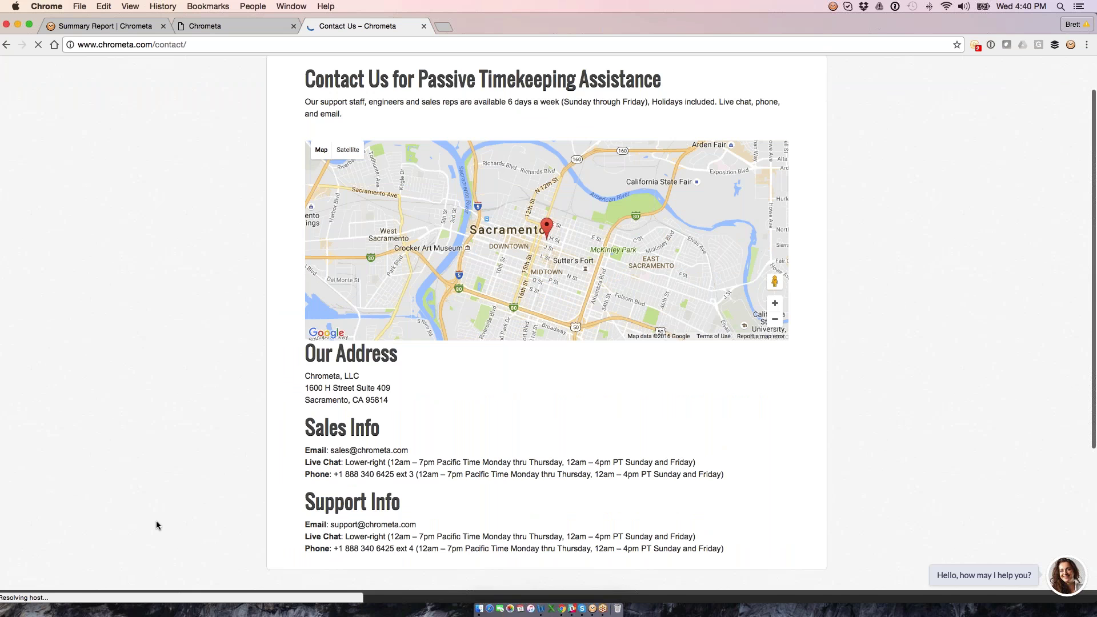
scroll(156, 525, up, 1)
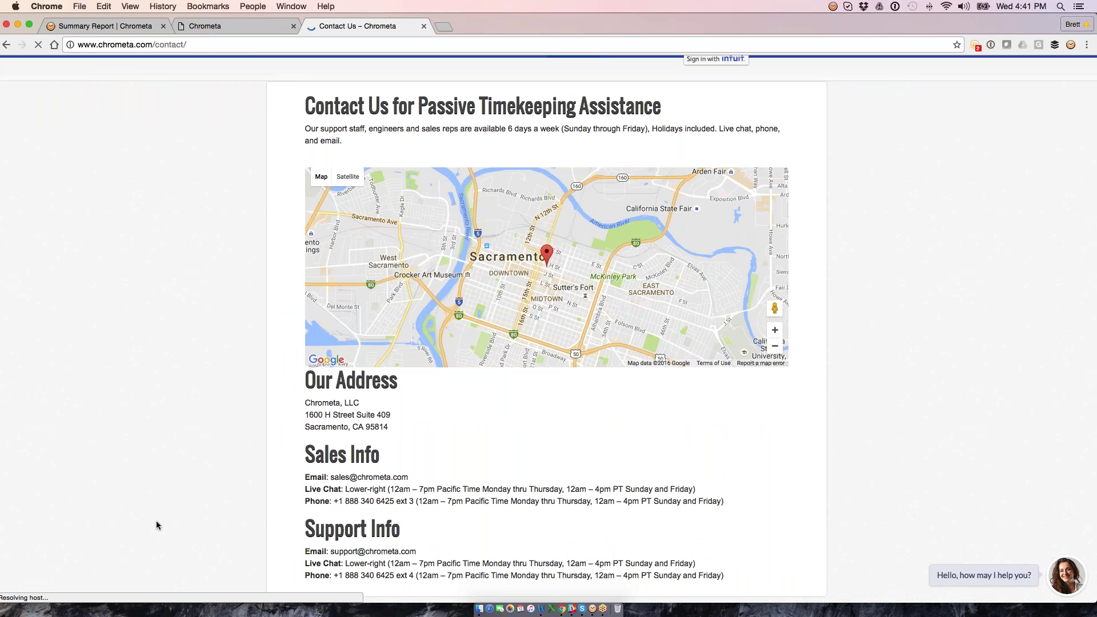
Switch back to the Sun, Oct 9, 2016 Summary Report with Android's 14 entries (38m)
click(106, 26)
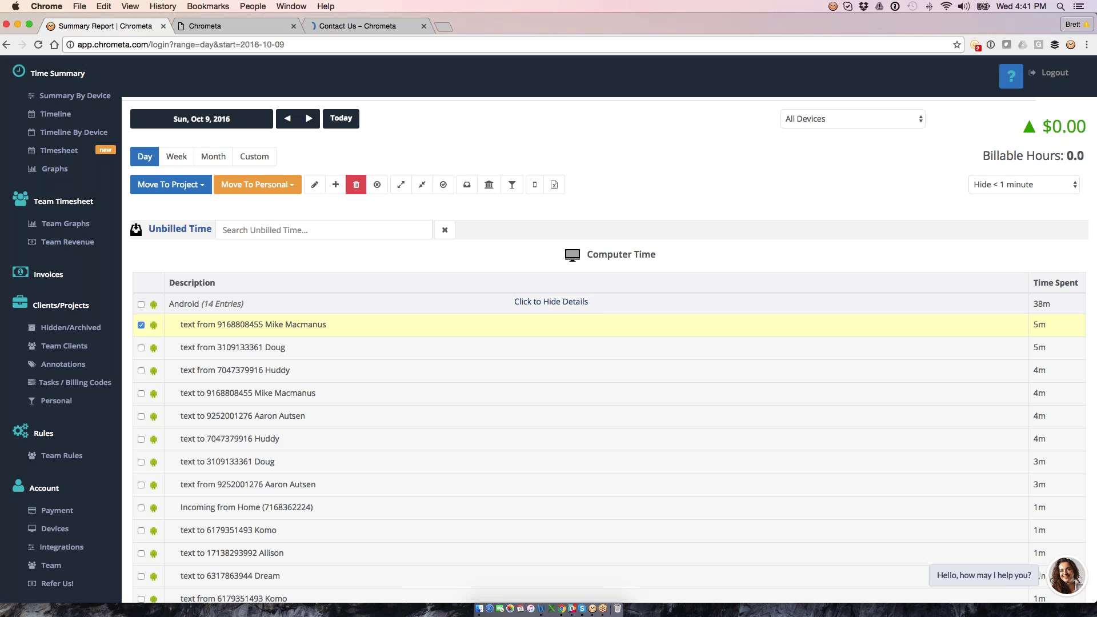